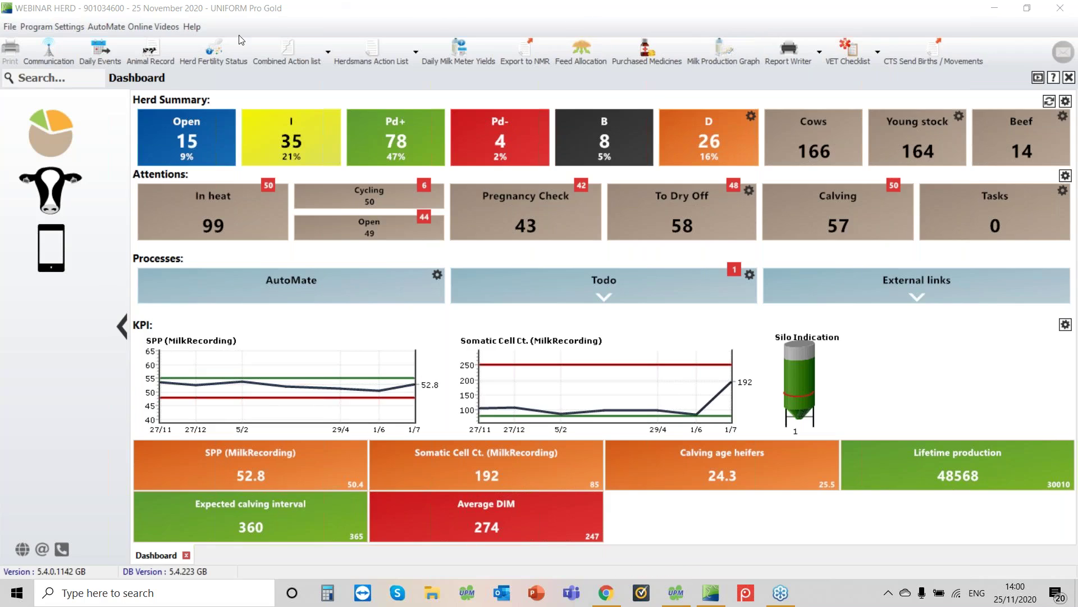
- Open the Herd Register from the Herd section of the management overview
click(57, 204)
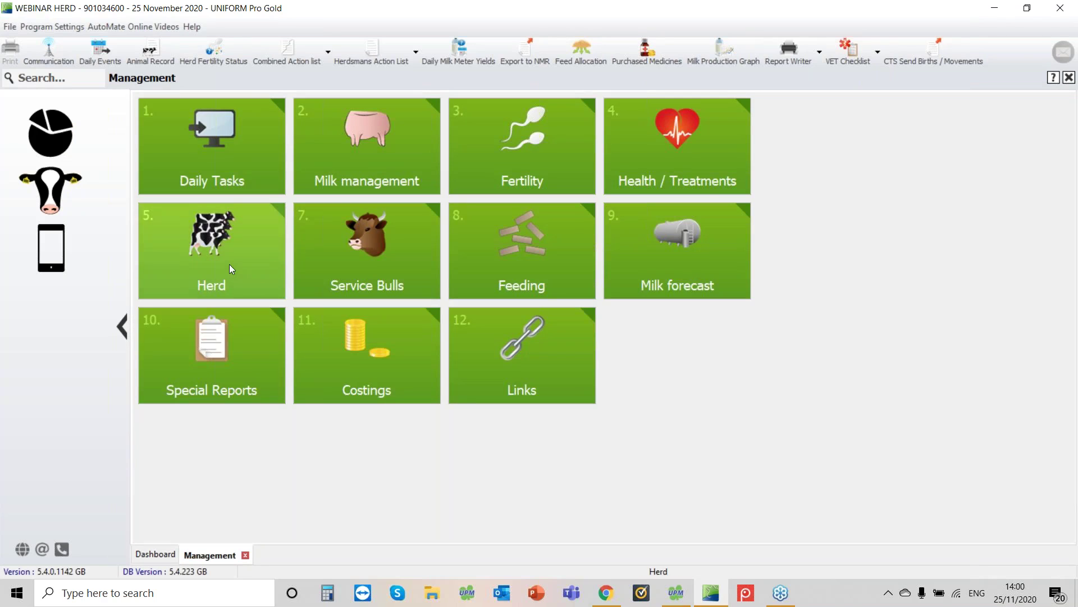
click(190, 270)
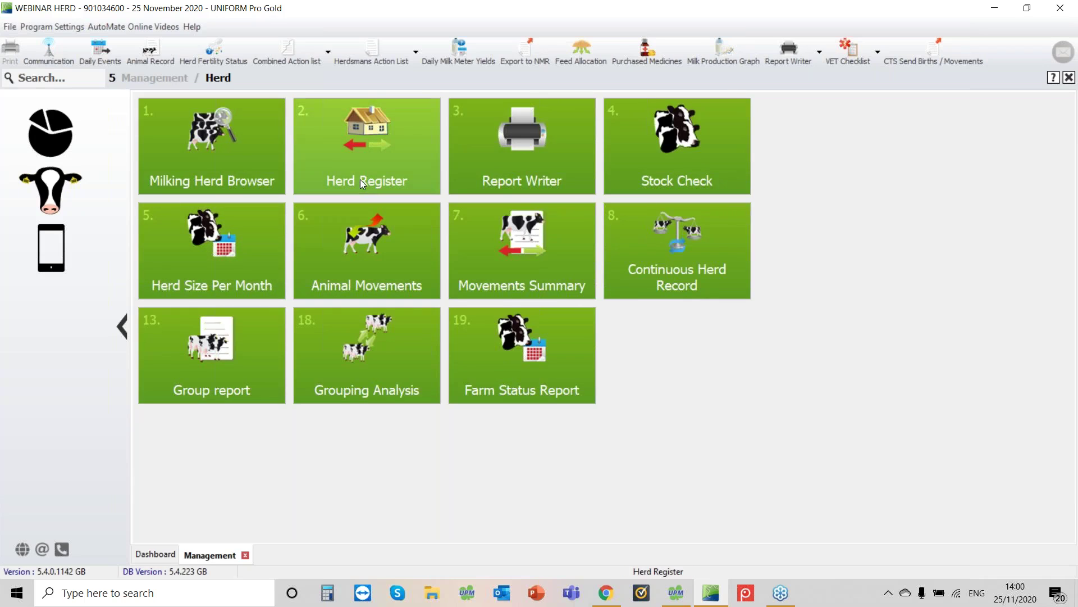
click(380, 154)
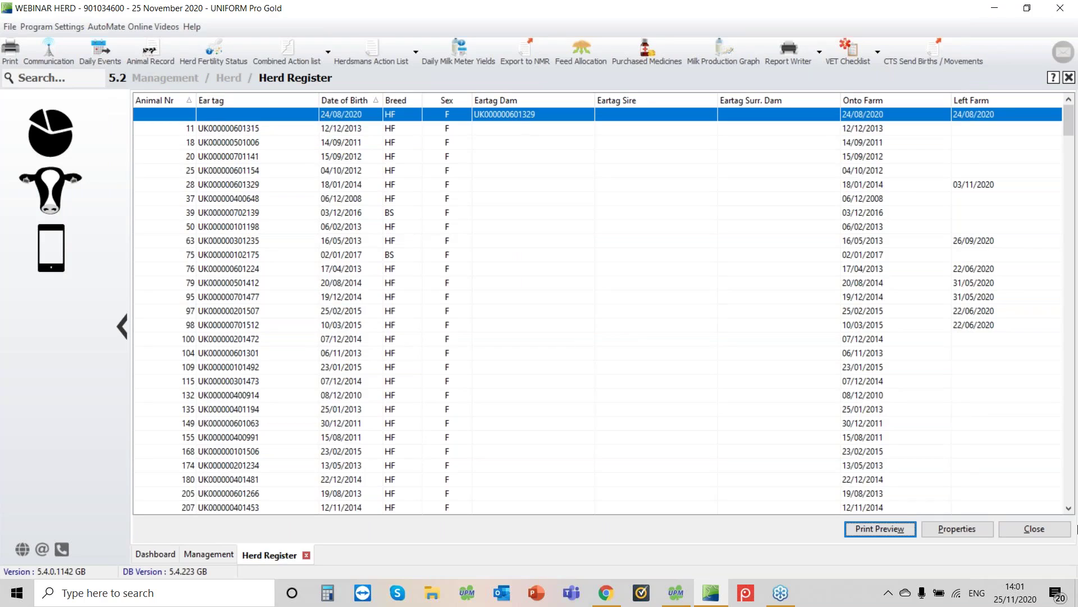
- Preview the herd register printout through page 2, declining the scheduled AutoMate tasks, and close the preview, register and management screens
click(880, 528)
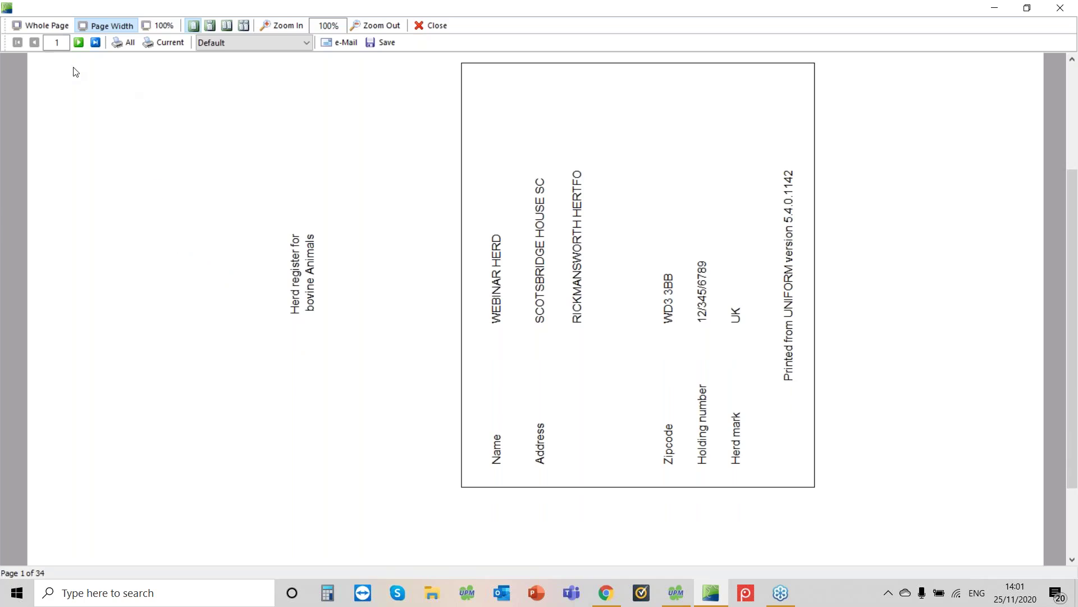
click(79, 44)
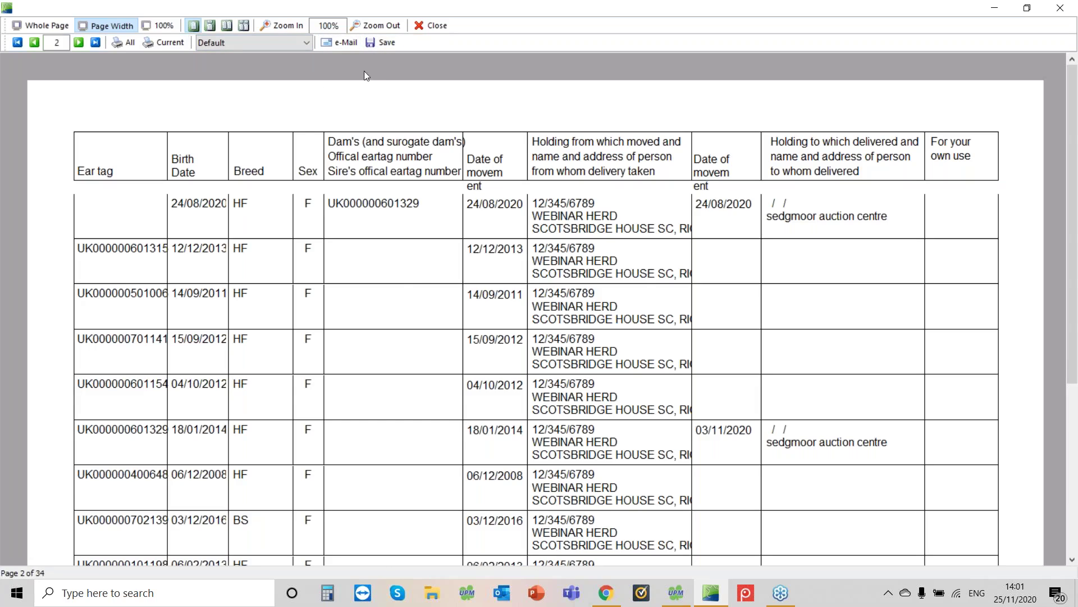
scroll(407, 270, down, 2)
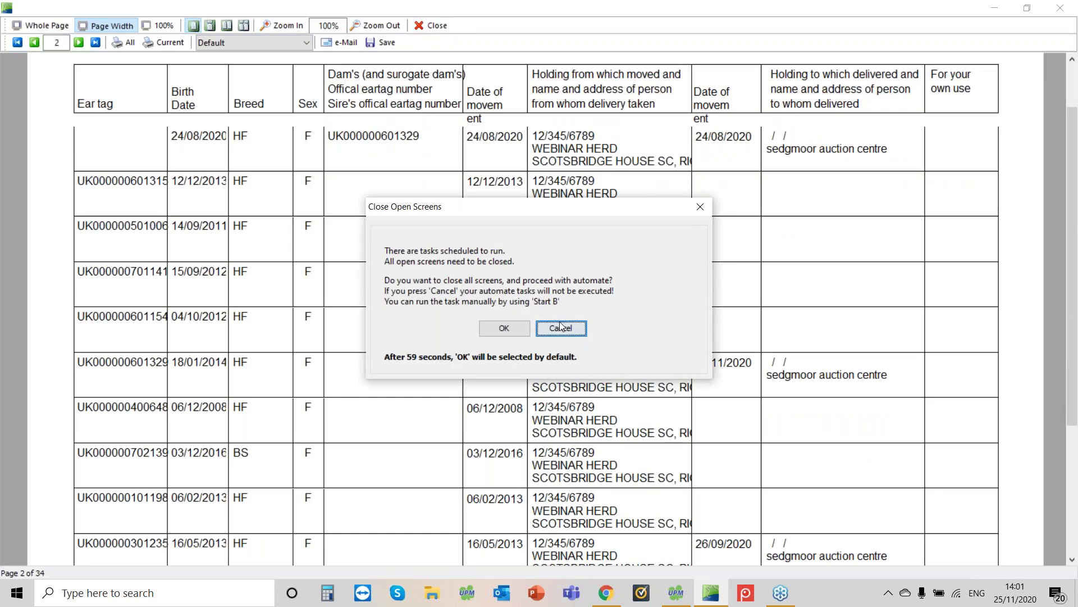
click(561, 328)
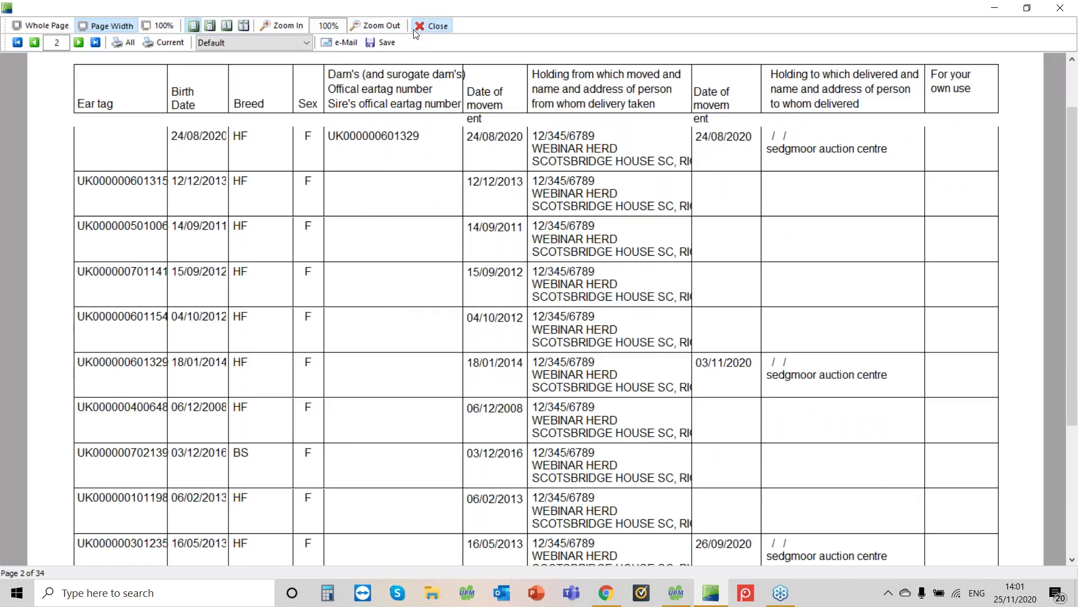
click(420, 25)
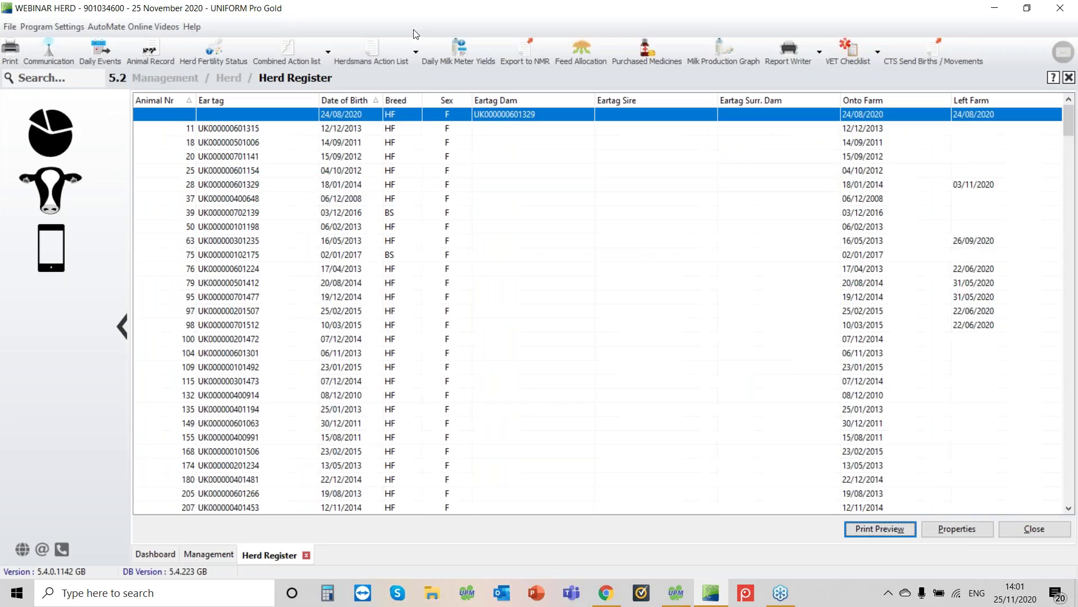
click(311, 554)
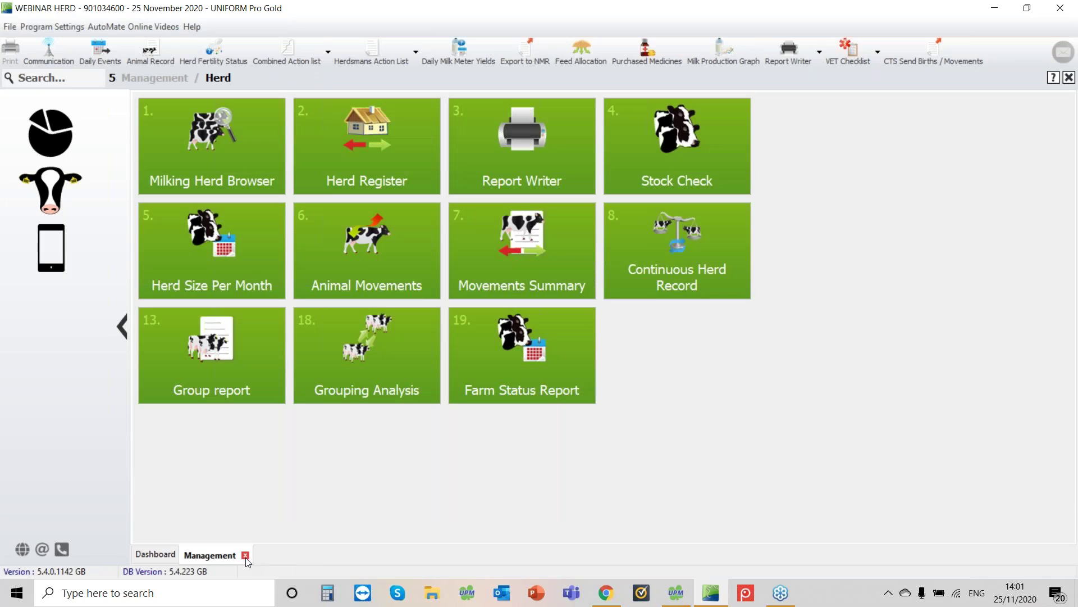
click(245, 555)
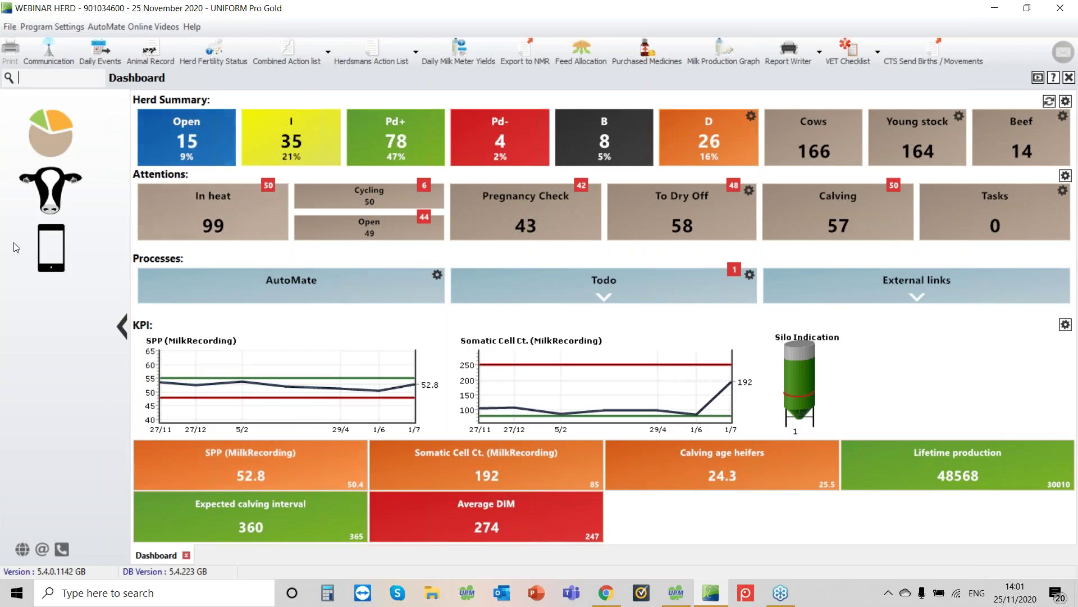
- Open the Stock Check report from the Herd section of the management overview
click(55, 188)
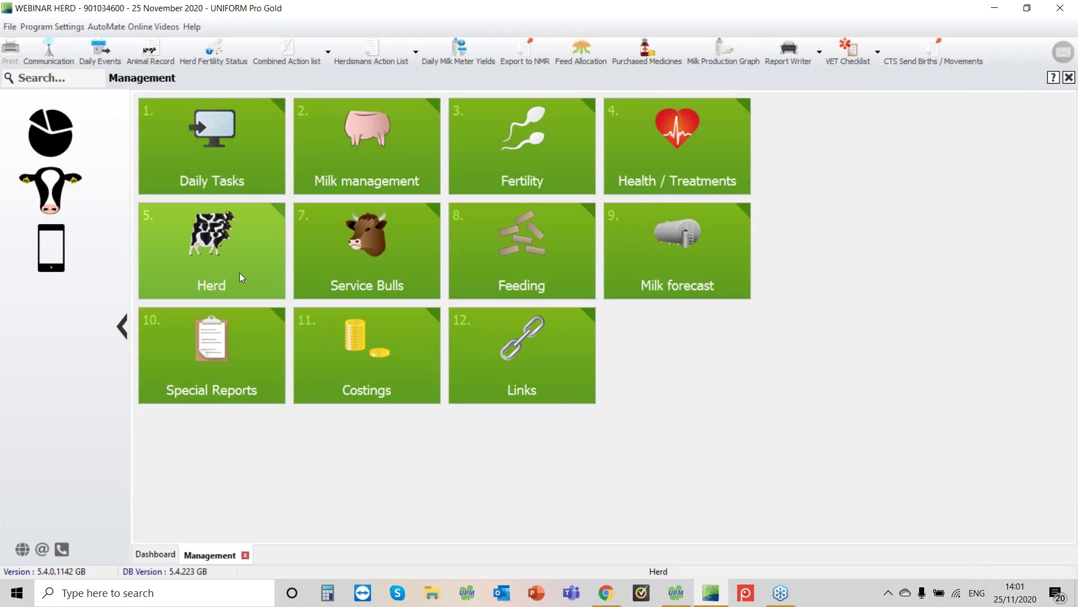
click(240, 276)
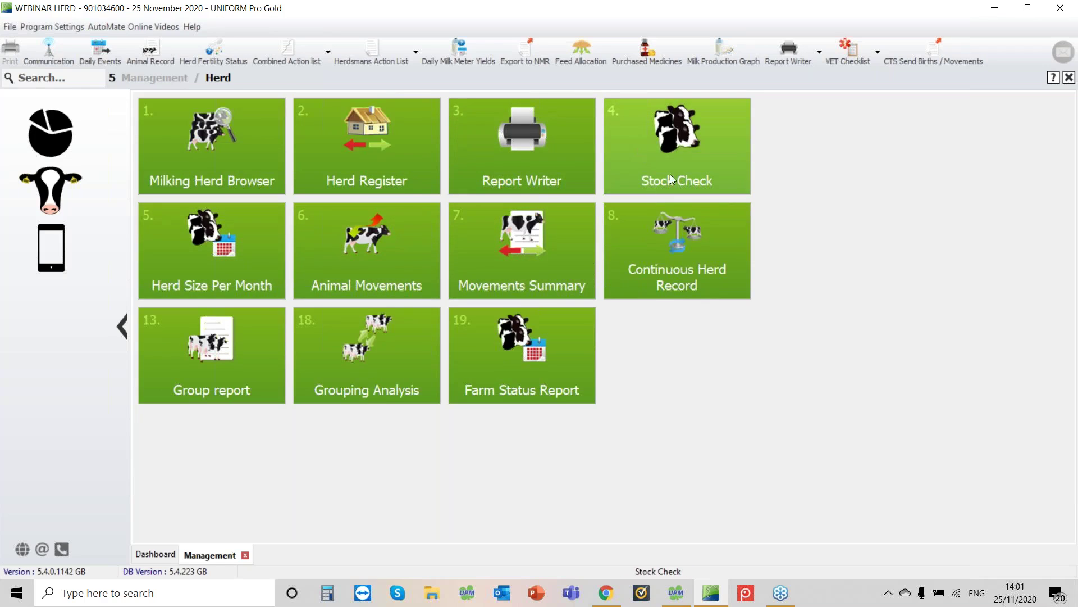
click(645, 148)
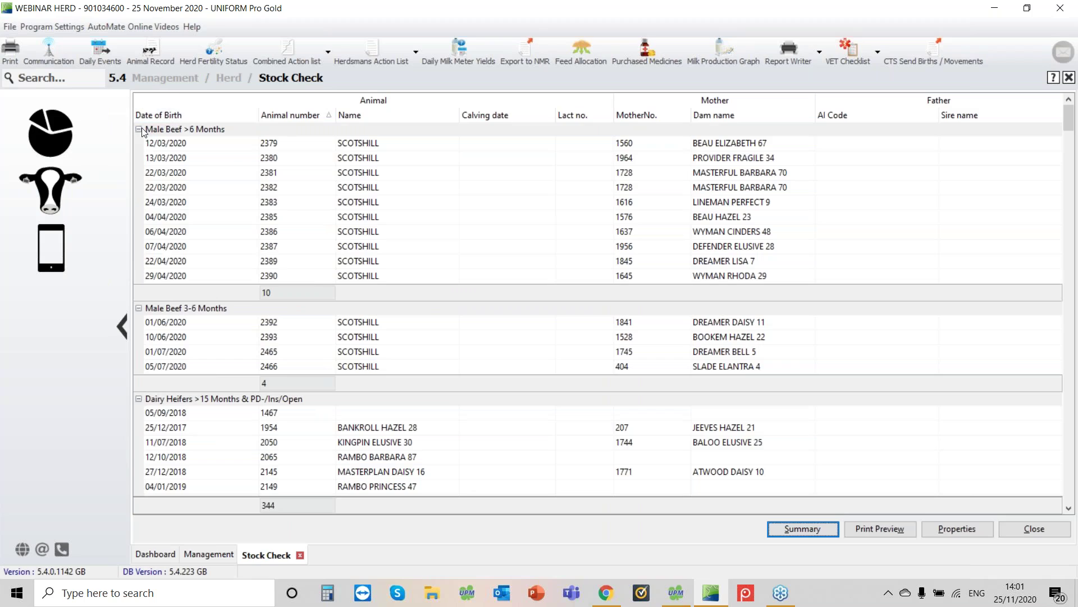
- Collapse both male beef groups and the dairy heifer groups from over 15 months down to 9-12 months in the Stock Check
double_click(152, 131)
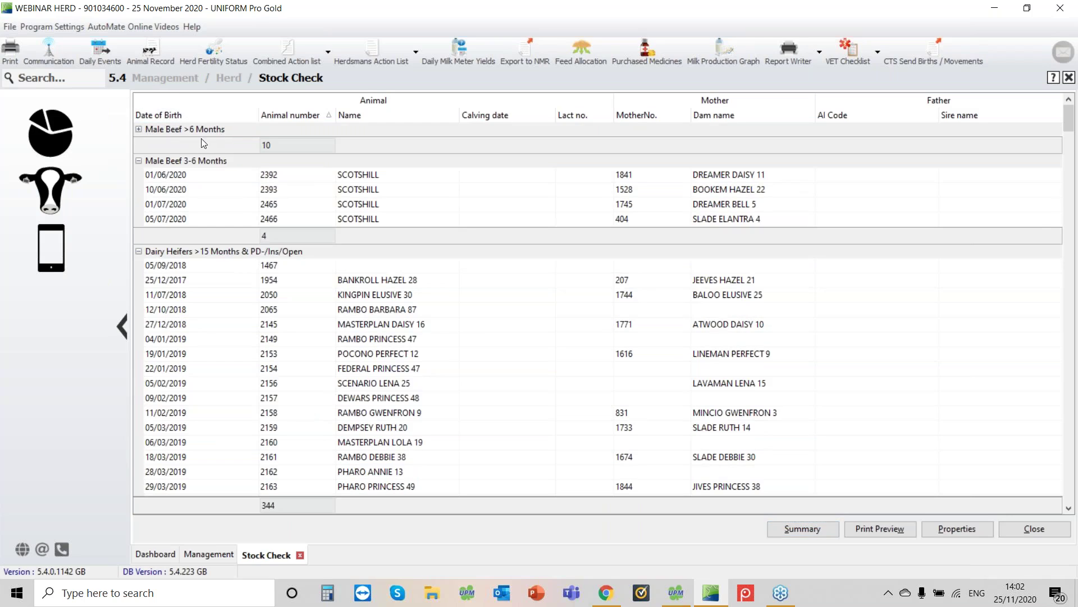
click(138, 161)
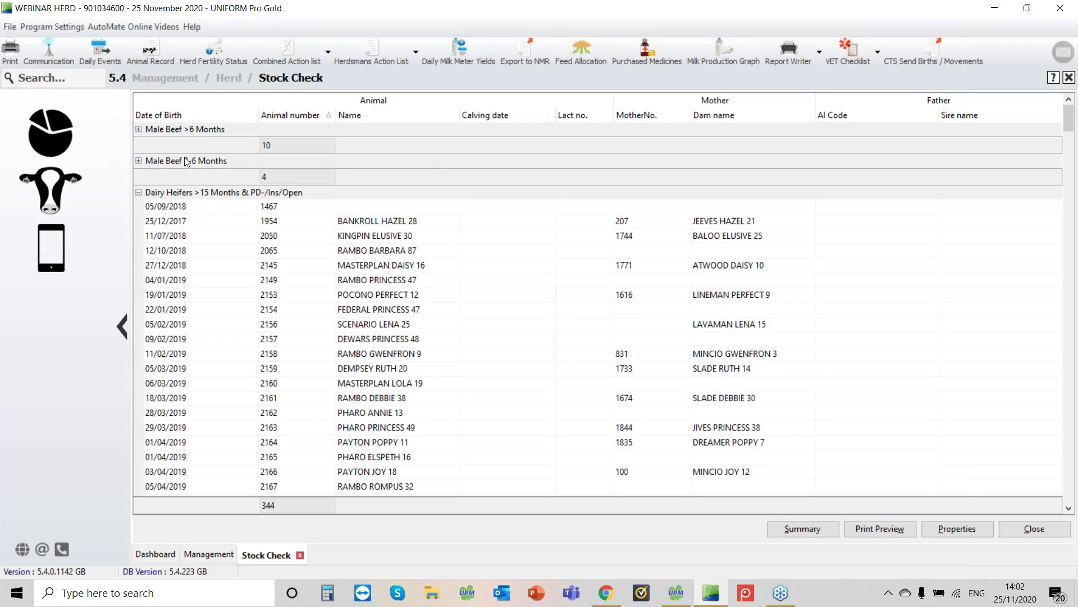
click(143, 194)
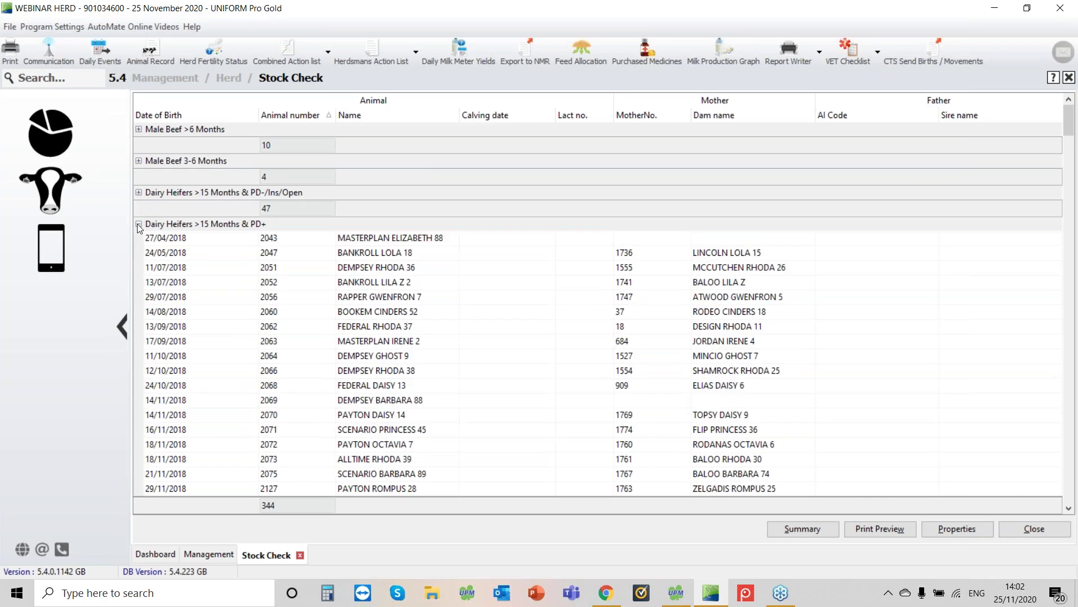
click(137, 223)
click(140, 255)
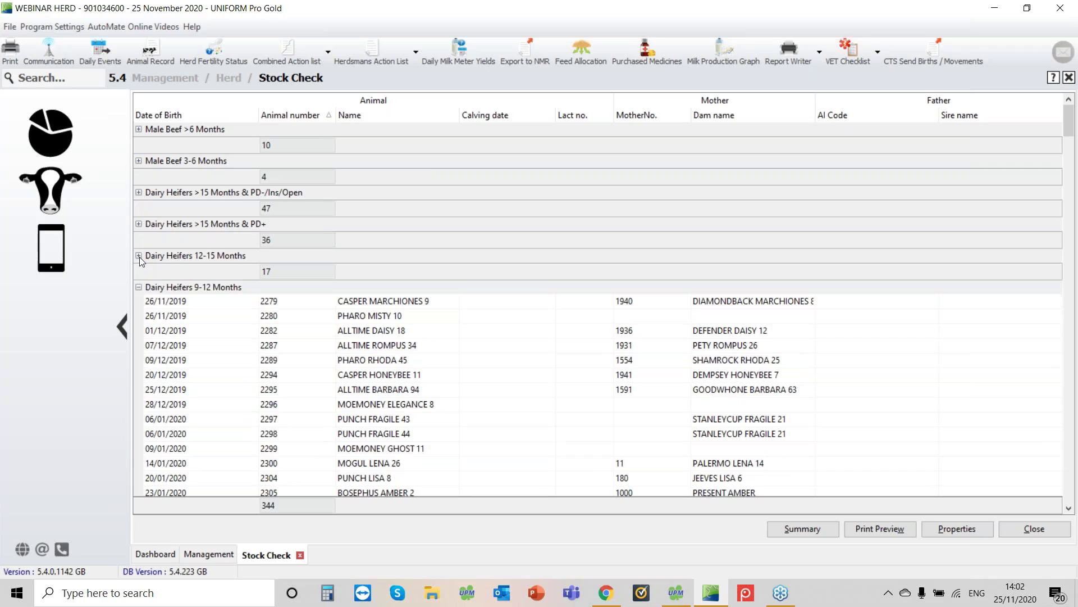
click(139, 287)
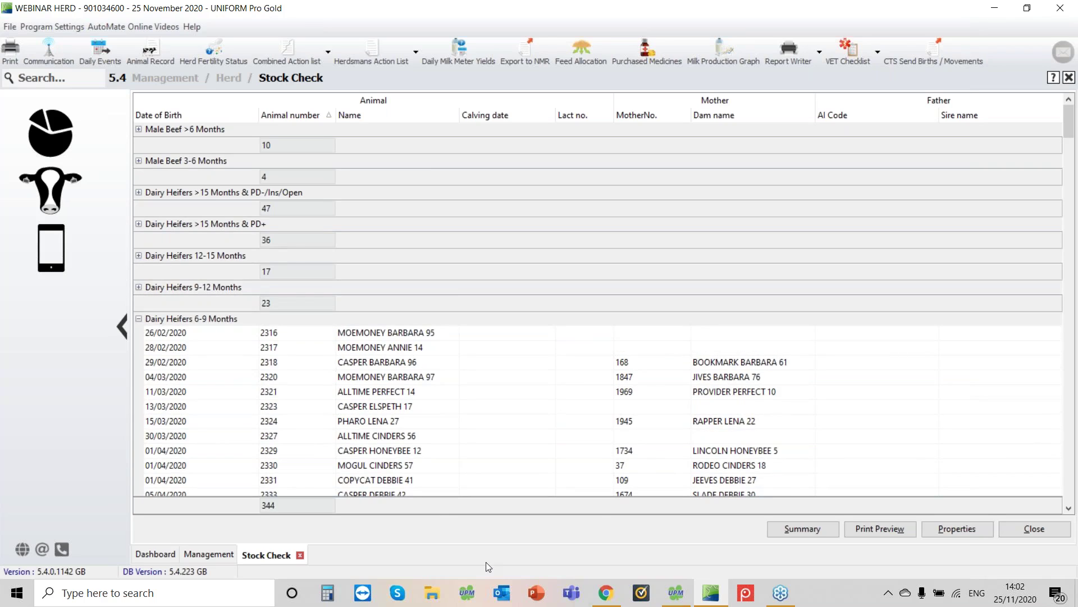
- Check the Stock Check's date and selection properties without changing them, and review the summary of animal counts by type
click(932, 530)
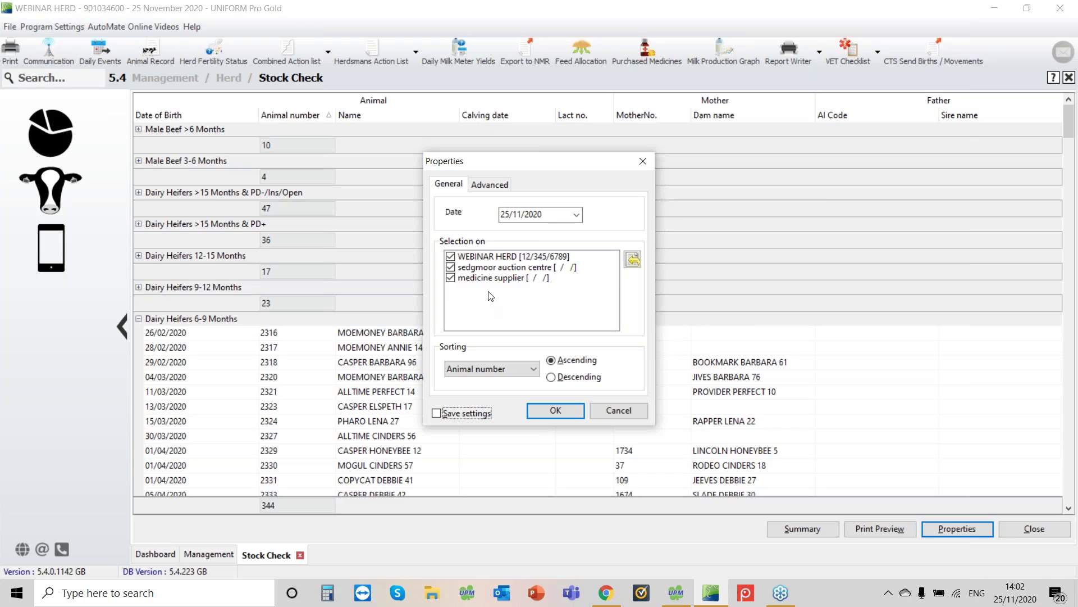
click(625, 410)
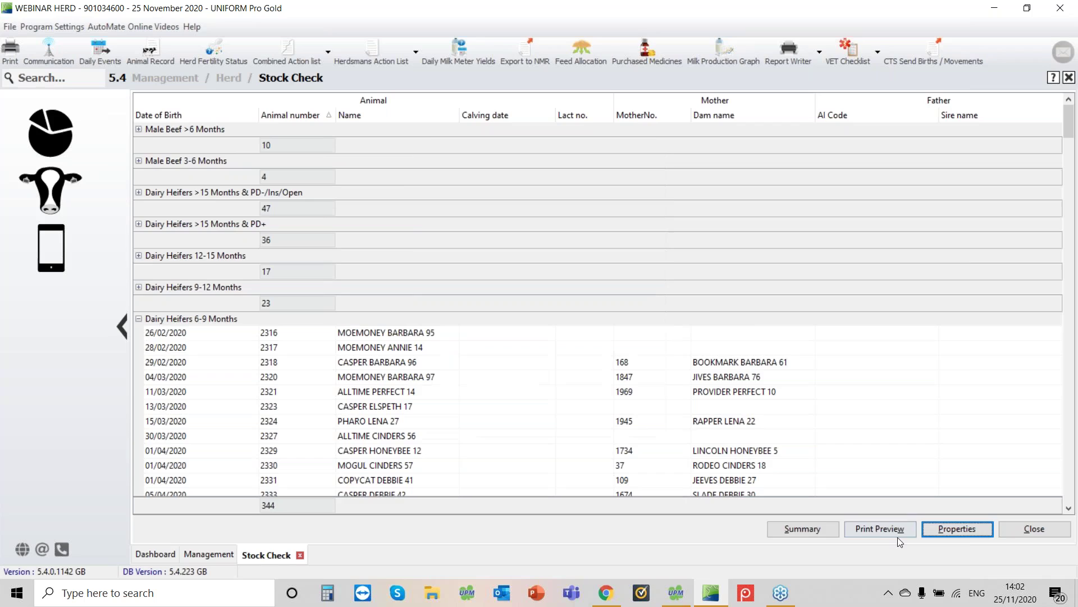
click(808, 528)
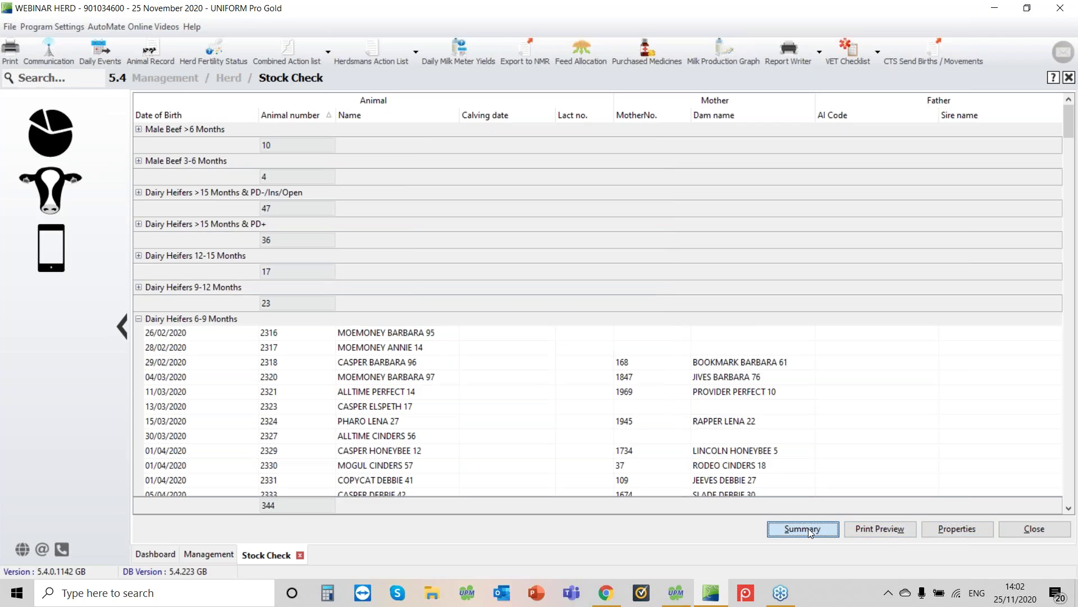
scroll(372, 337, down, 5)
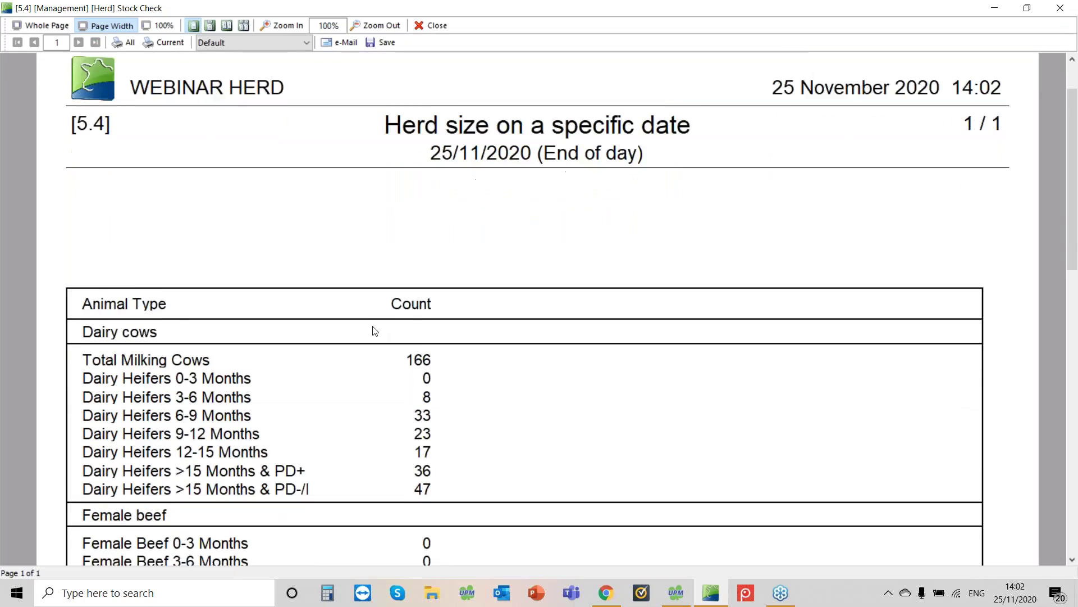
scroll(370, 345, down, 1)
scroll(393, 331, up, 1)
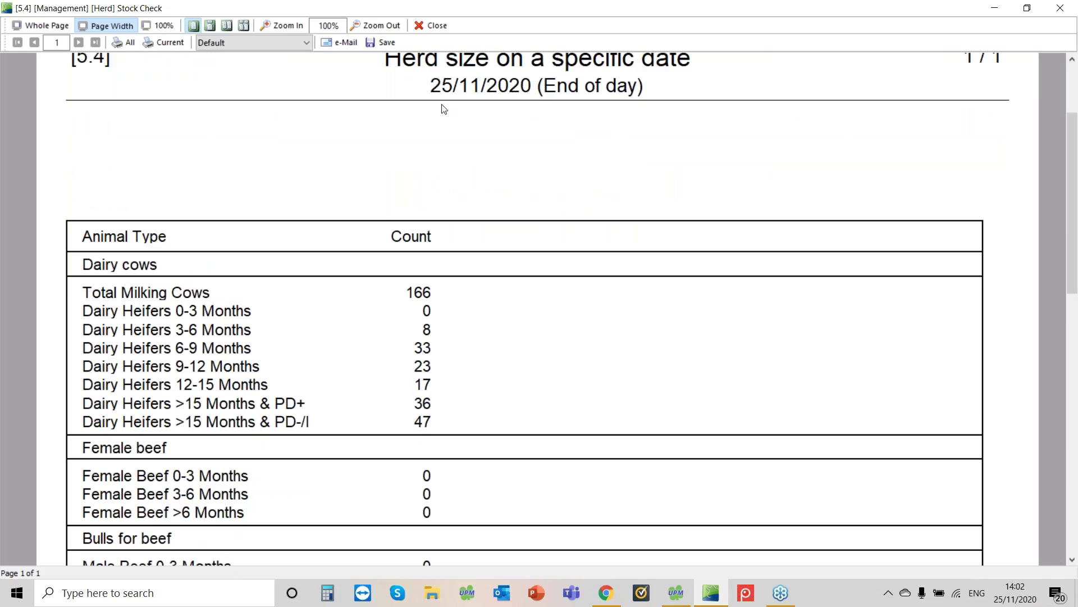
scroll(308, 223, down, 1)
scroll(308, 223, down, 4)
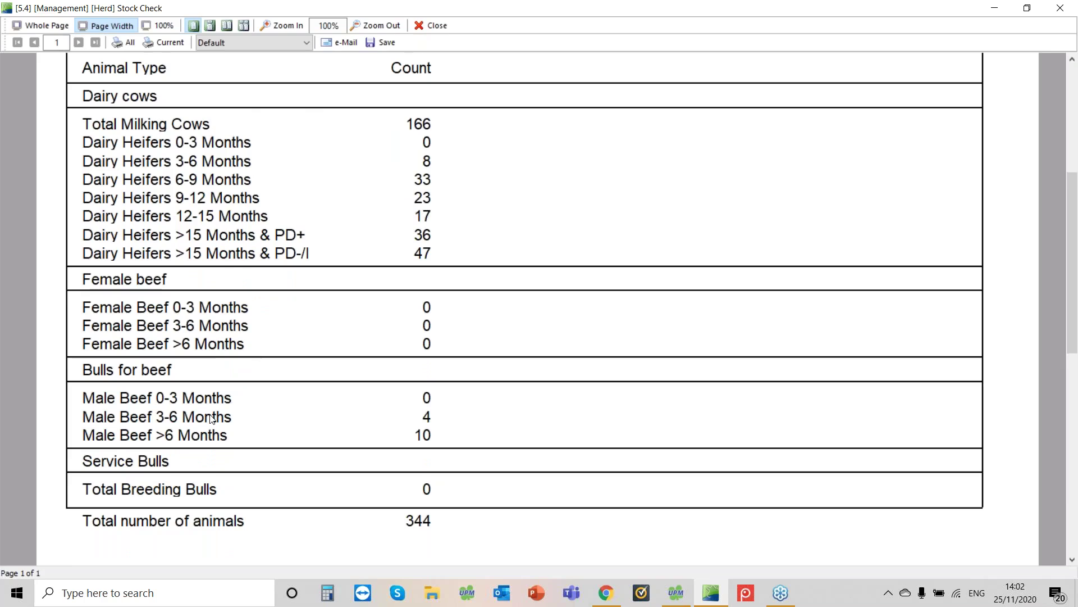
click(417, 31)
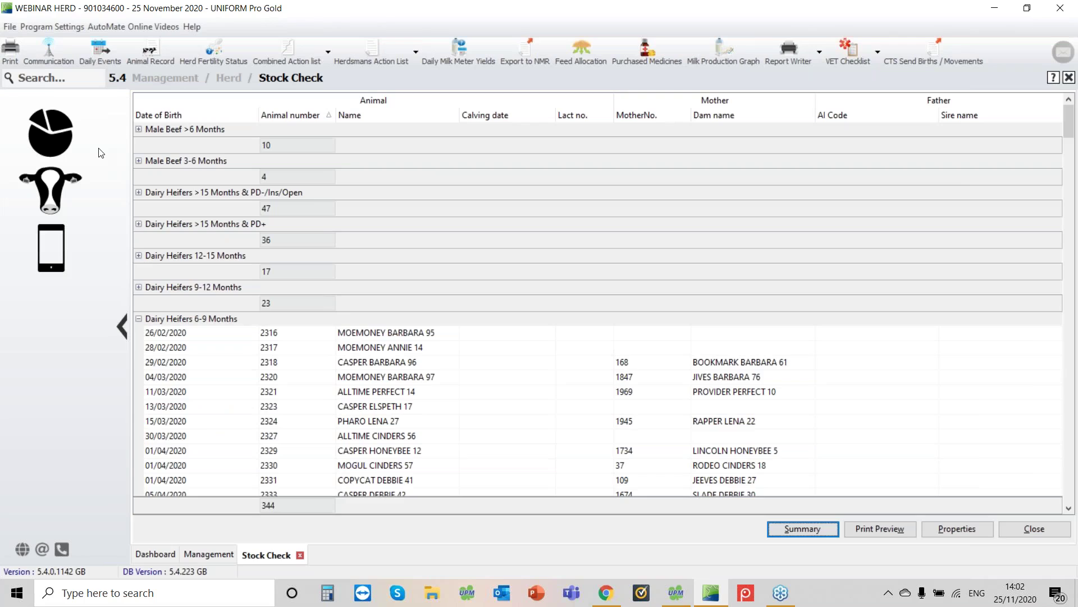
- Open the Herd Size Per Month report from the Herd section, keeping the Stock Check open
click(56, 185)
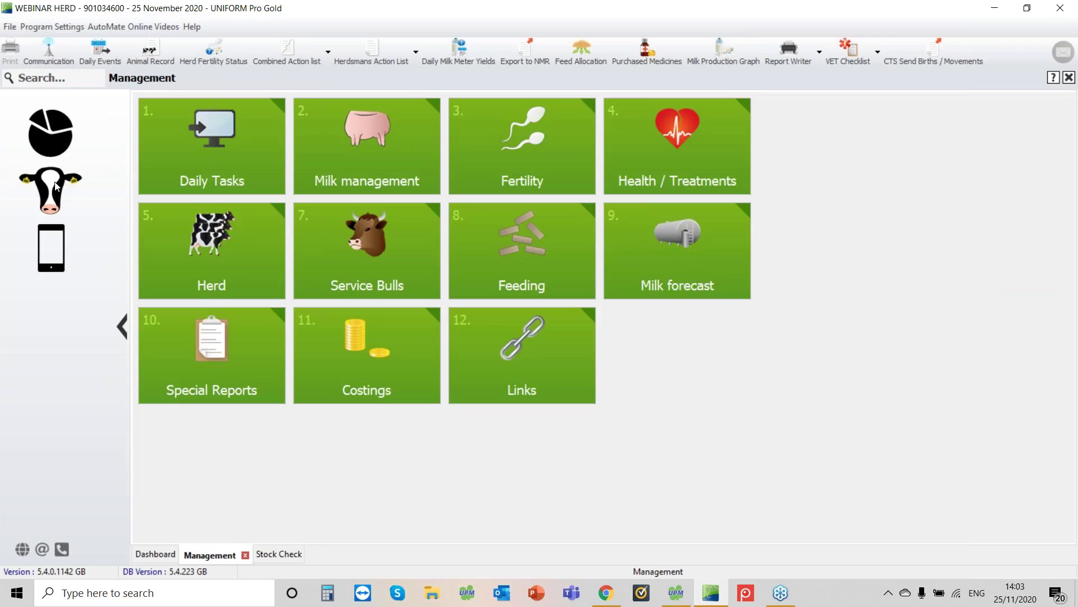
click(194, 254)
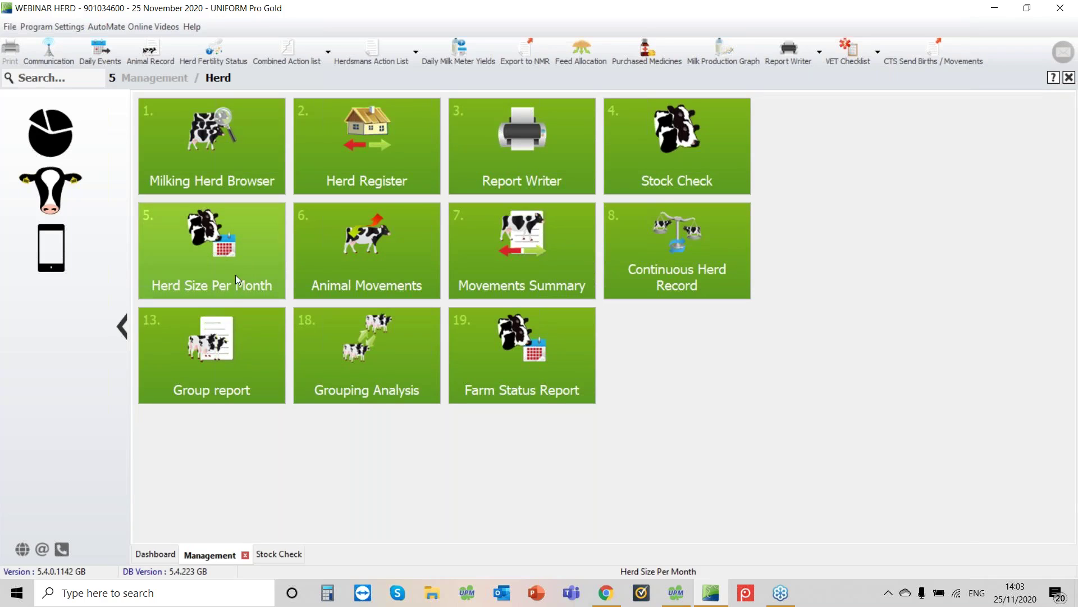
click(245, 241)
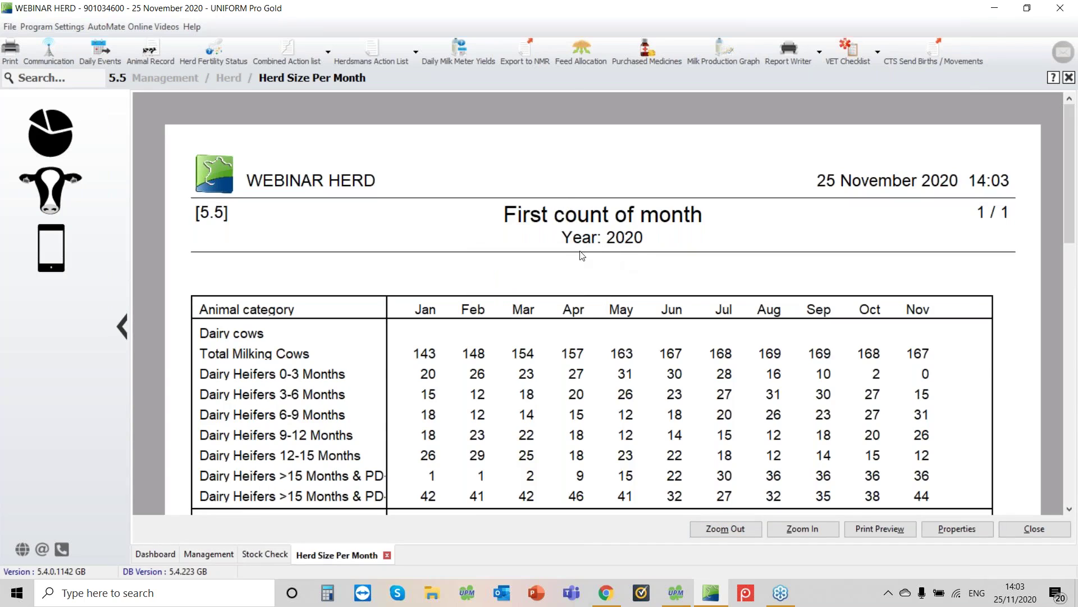
- Set the Herd Size Per Month report's year to 2019 and review the monthly counts for all animal categories
click(969, 531)
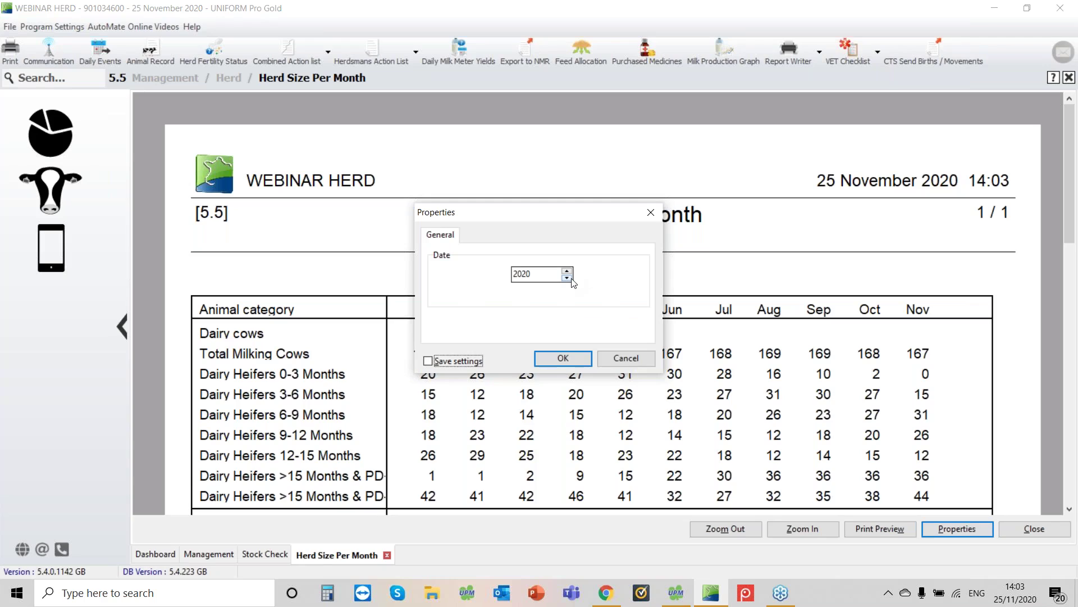
click(563, 358)
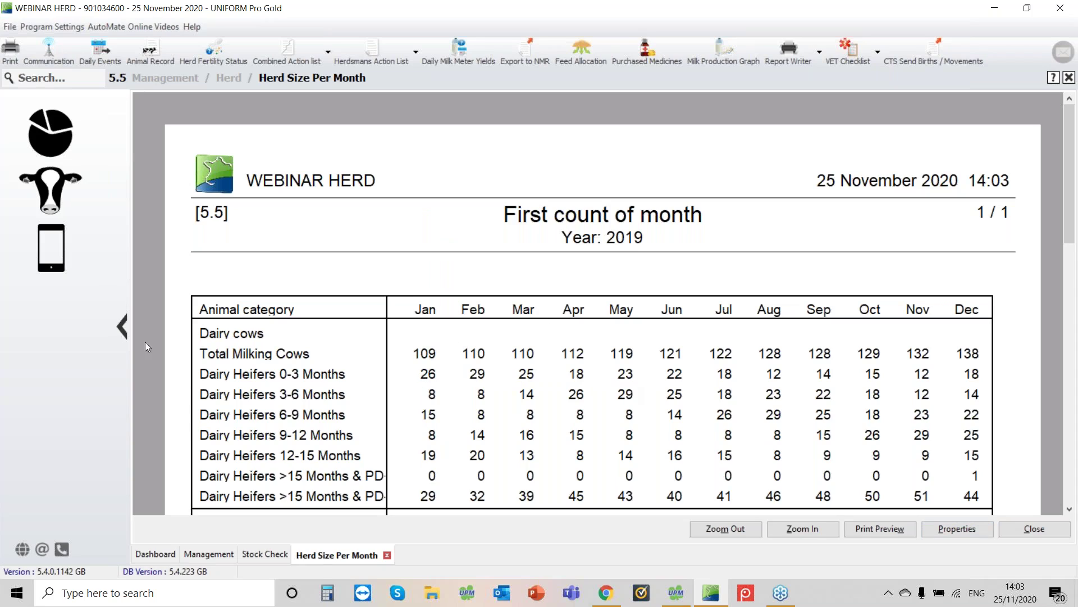
scroll(278, 437, down, 1)
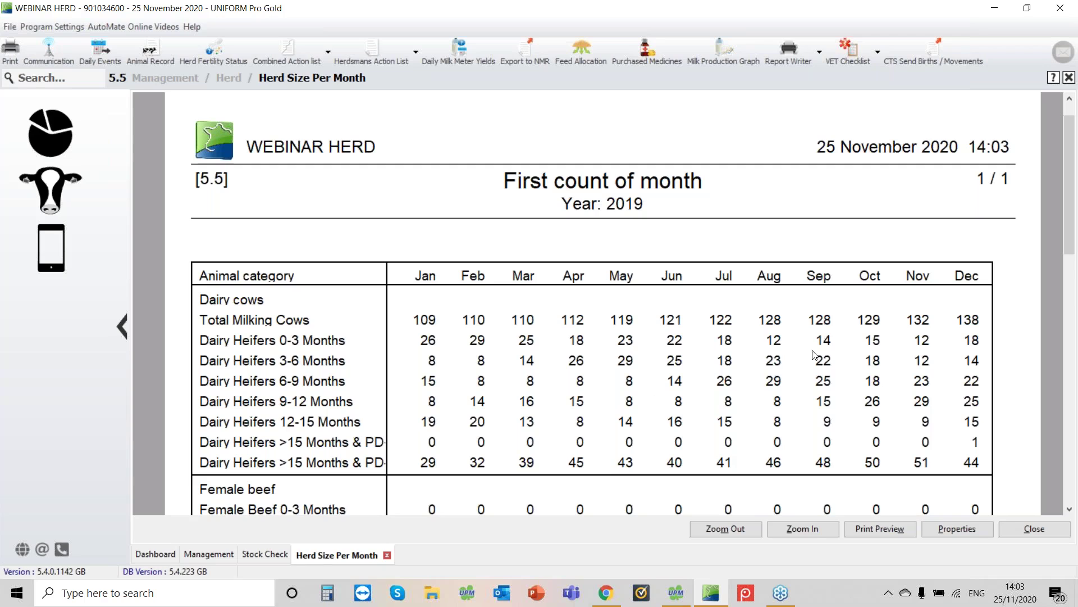
scroll(607, 463, down, 5)
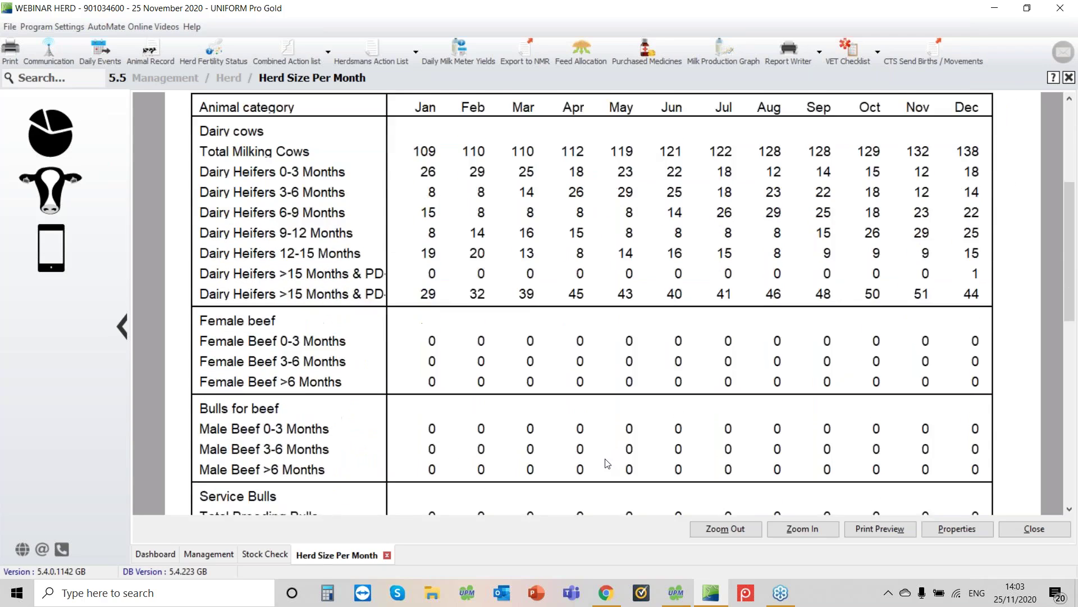
scroll(606, 464, down, 3)
scroll(612, 474, up, 1)
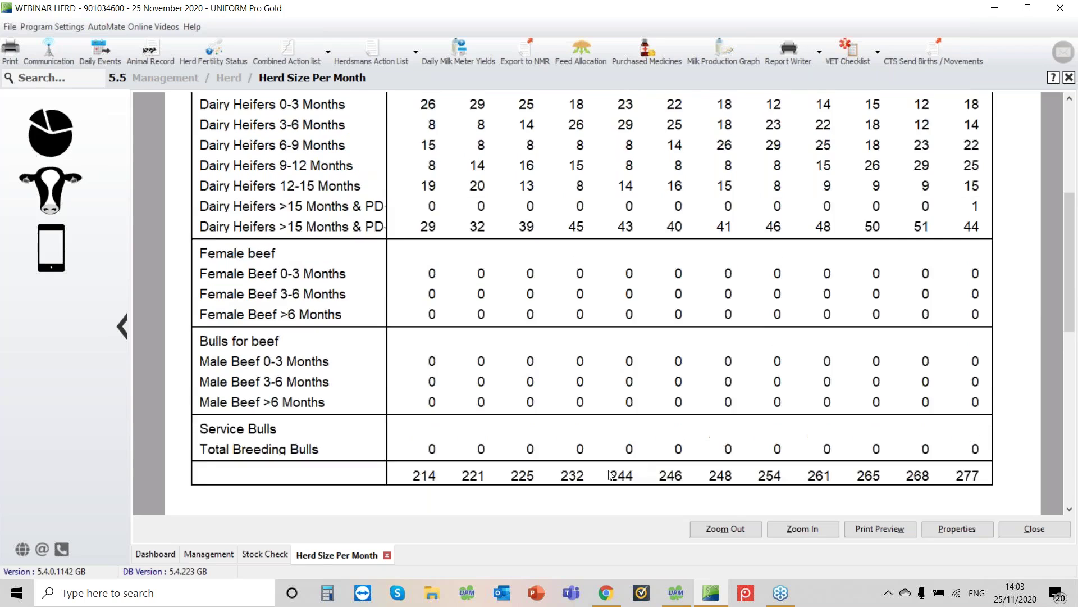
scroll(612, 475, up, 6)
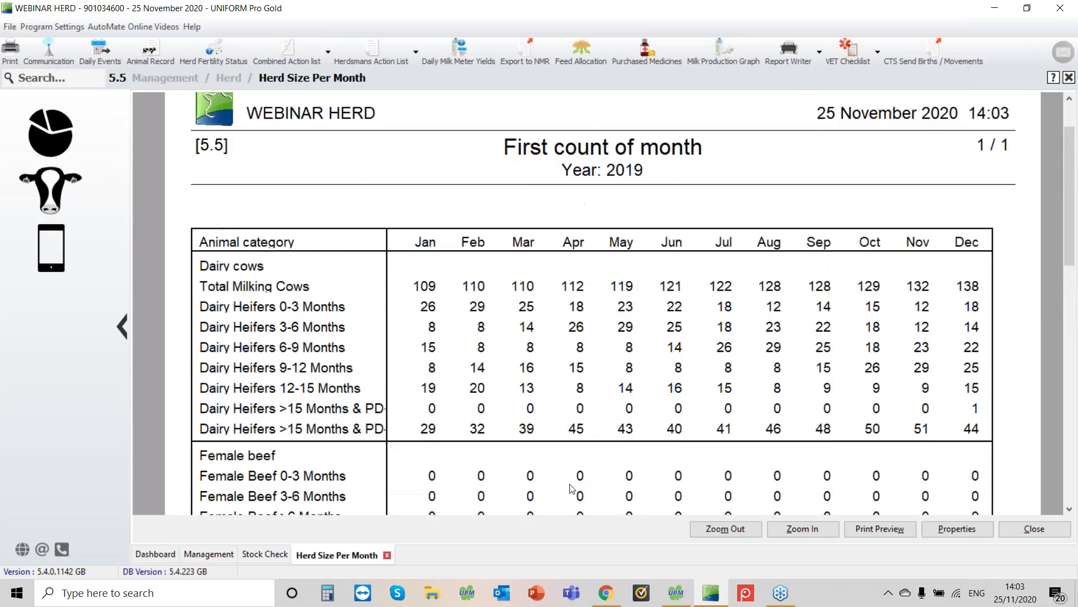
scroll(572, 490, up, 1)
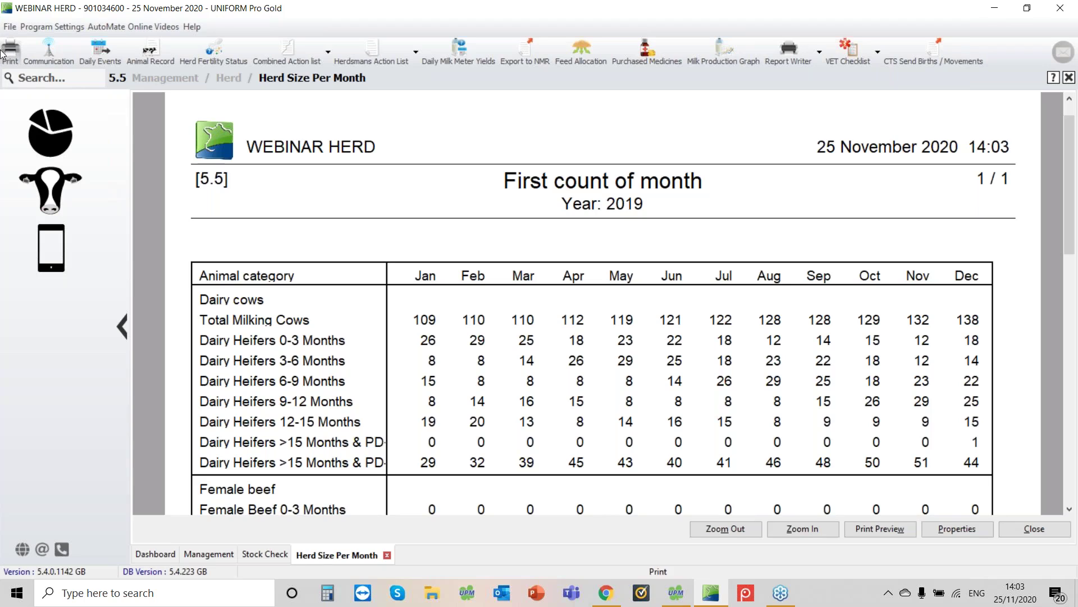
- Open the Animal Movements report from the Herd section of Management
click(63, 184)
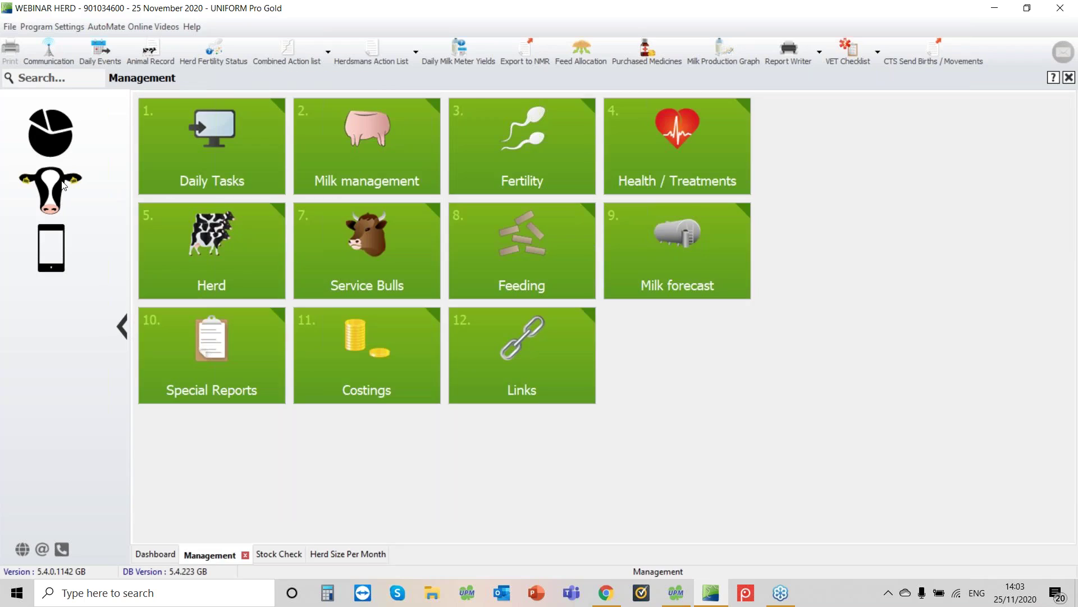
click(254, 257)
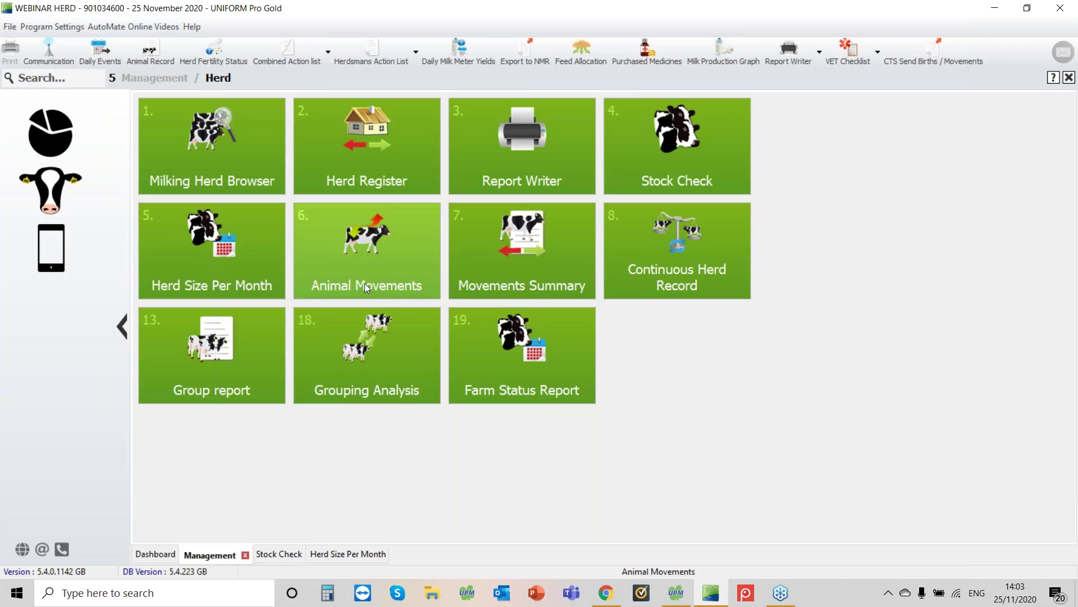
click(368, 237)
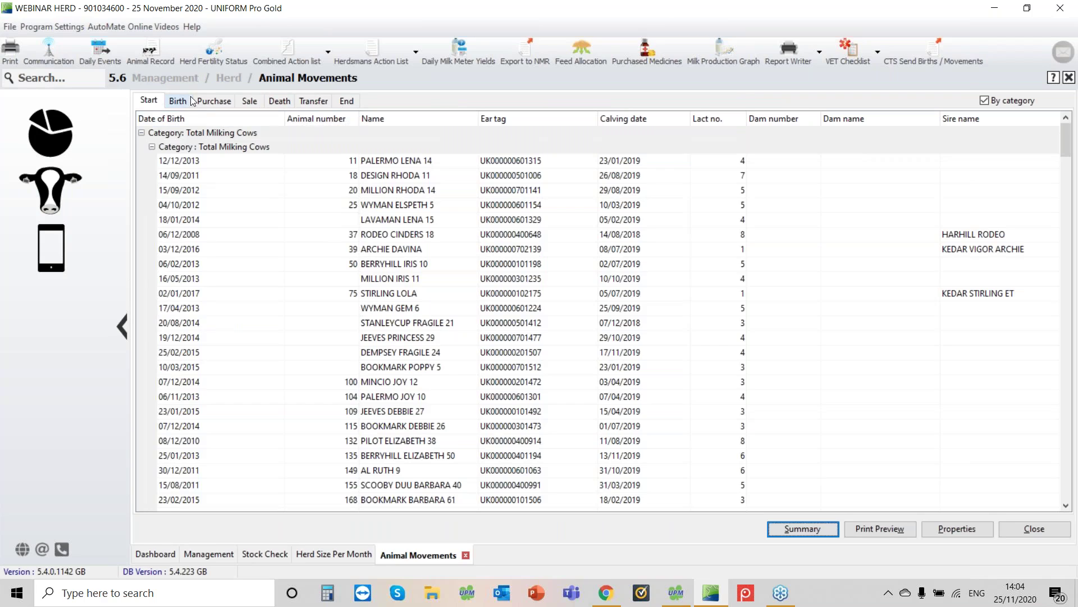
- Review the birth, purchase, sale, death, transfer and end lists in Animal Movements, collapsing the Dairy Heifers 0-3 Months births
click(188, 100)
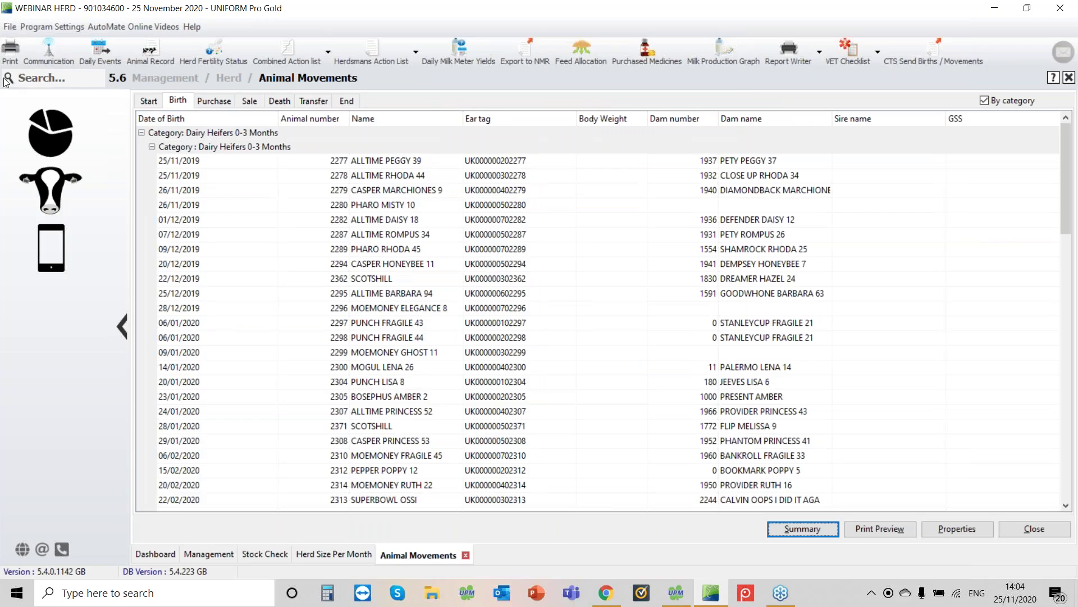
click(142, 133)
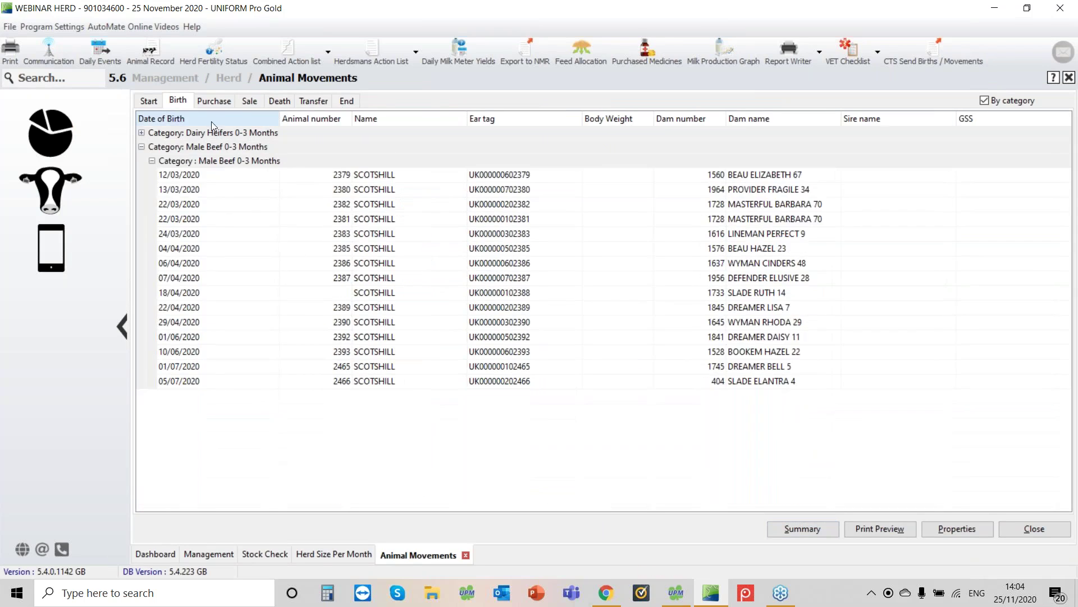
click(216, 98)
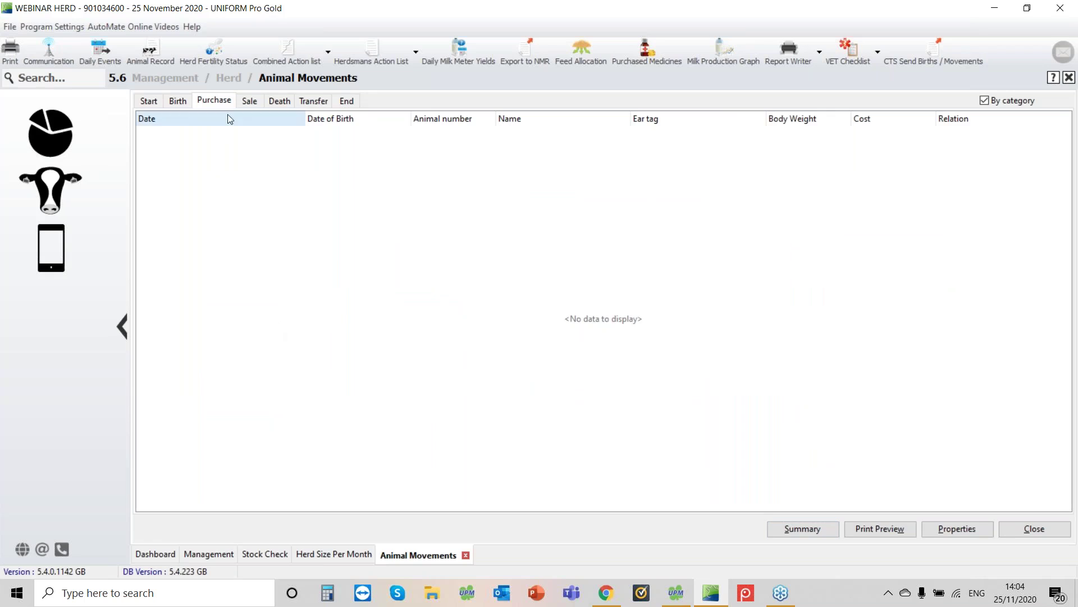
click(250, 102)
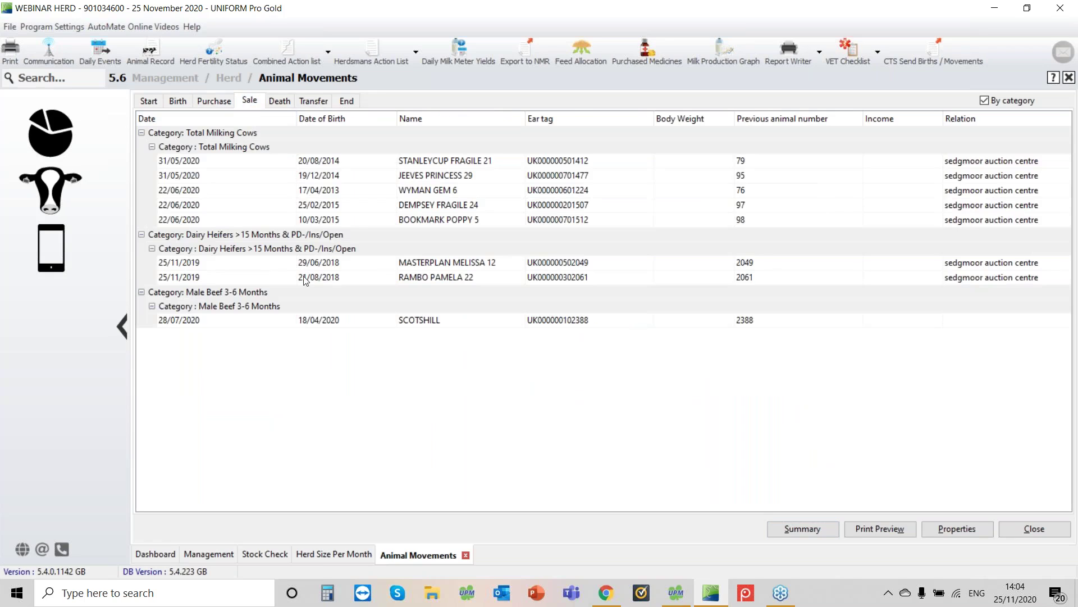
click(281, 102)
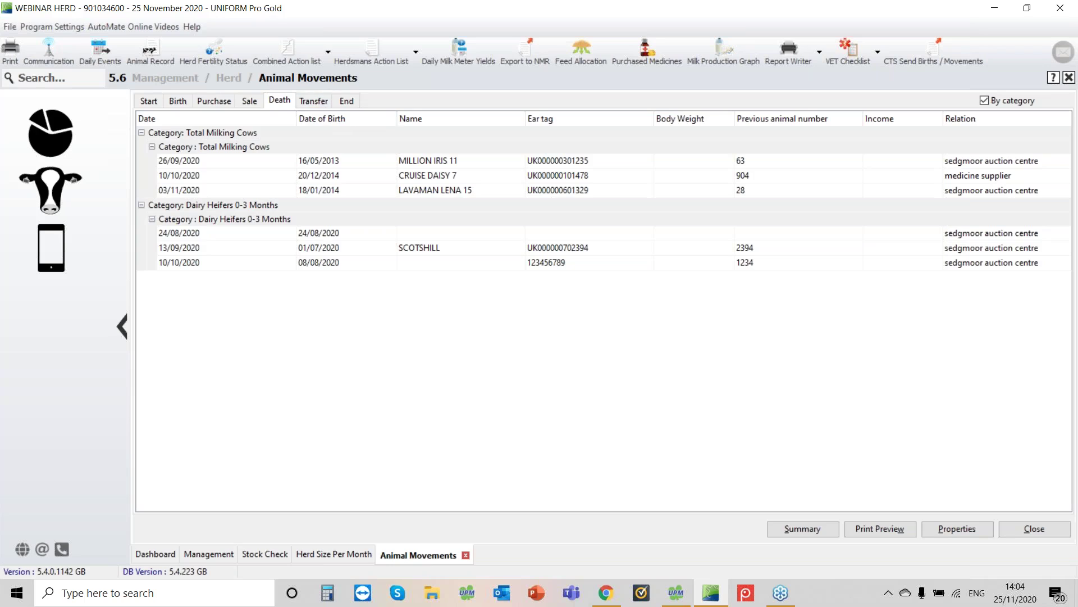
click(313, 101)
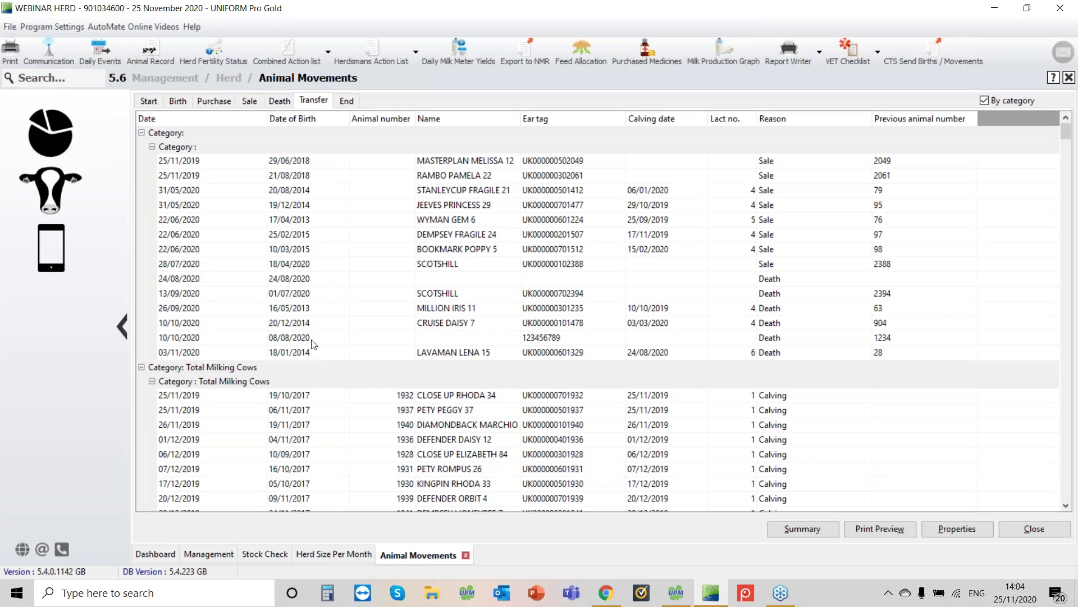
click(341, 102)
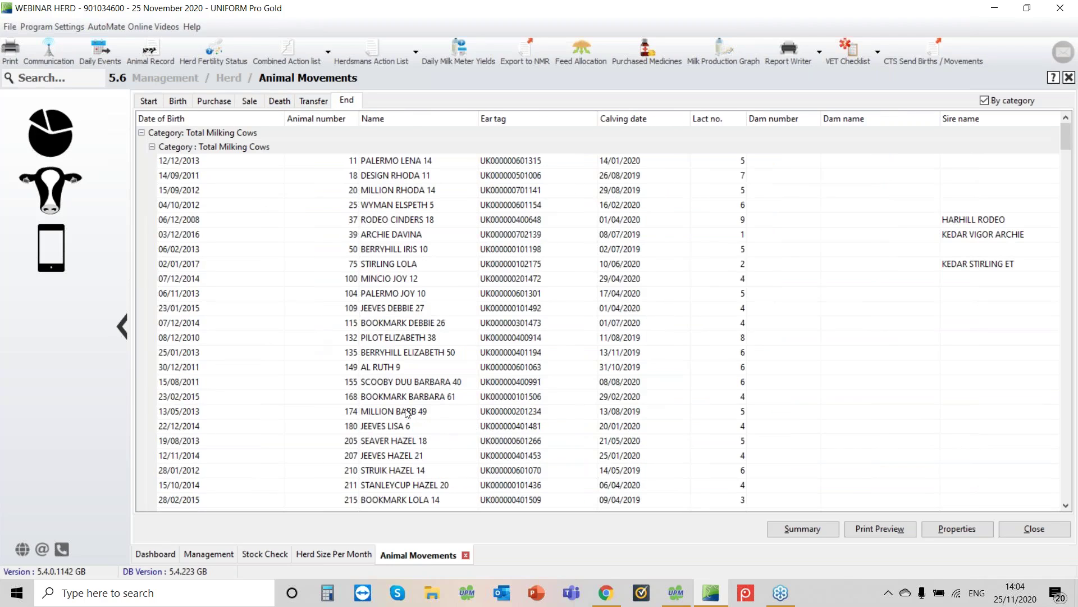
- Switch the Animal Movements report from a custom date range to the year 2019
click(948, 529)
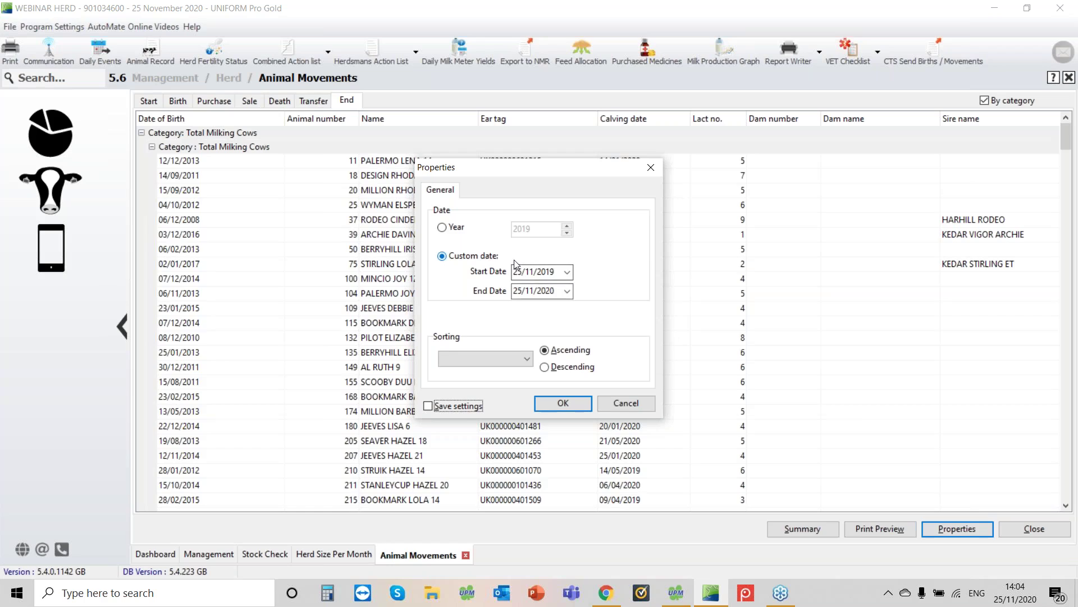
click(444, 228)
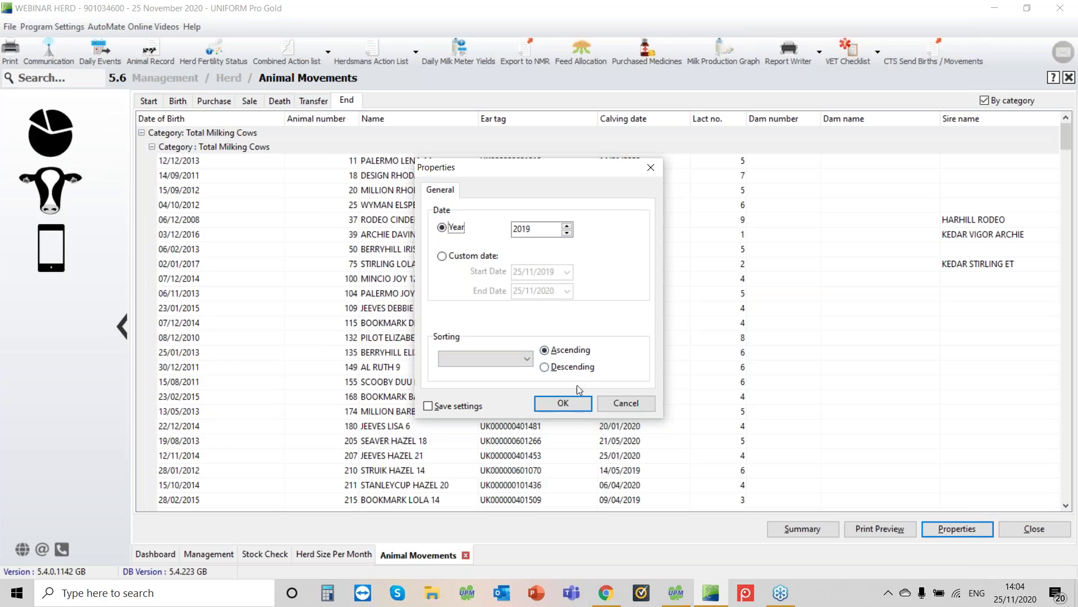
click(557, 404)
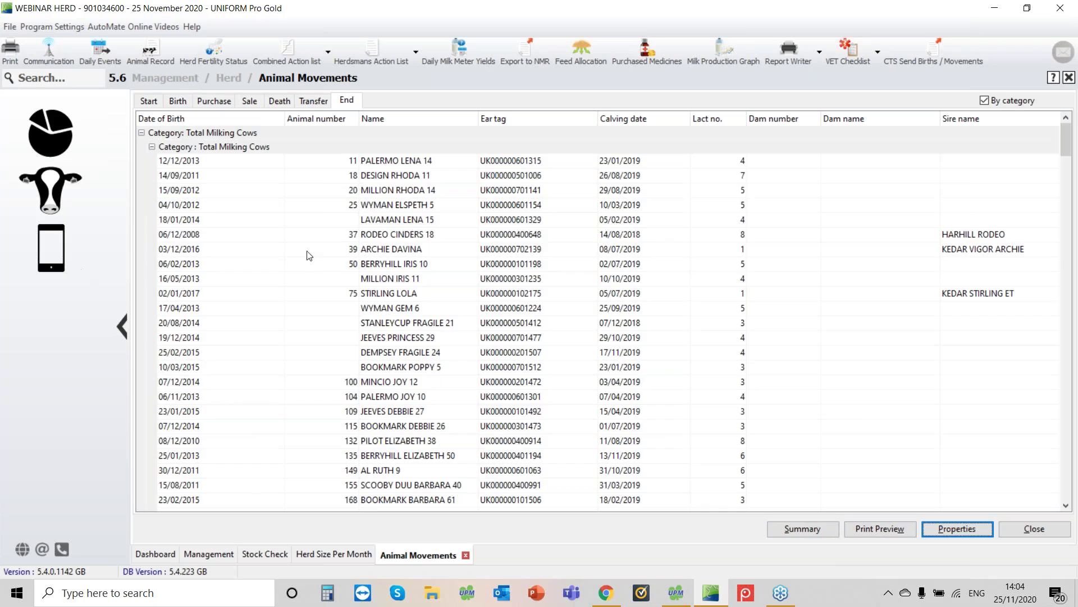
- Open the Report Writer from the Herd section and start a new report
click(38, 123)
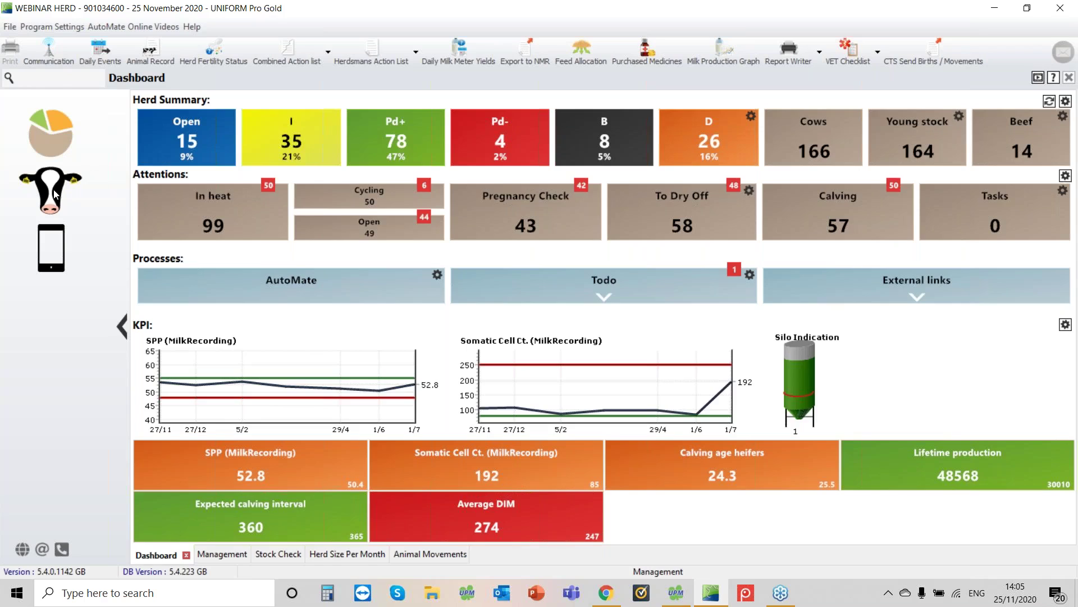
click(38, 195)
click(255, 269)
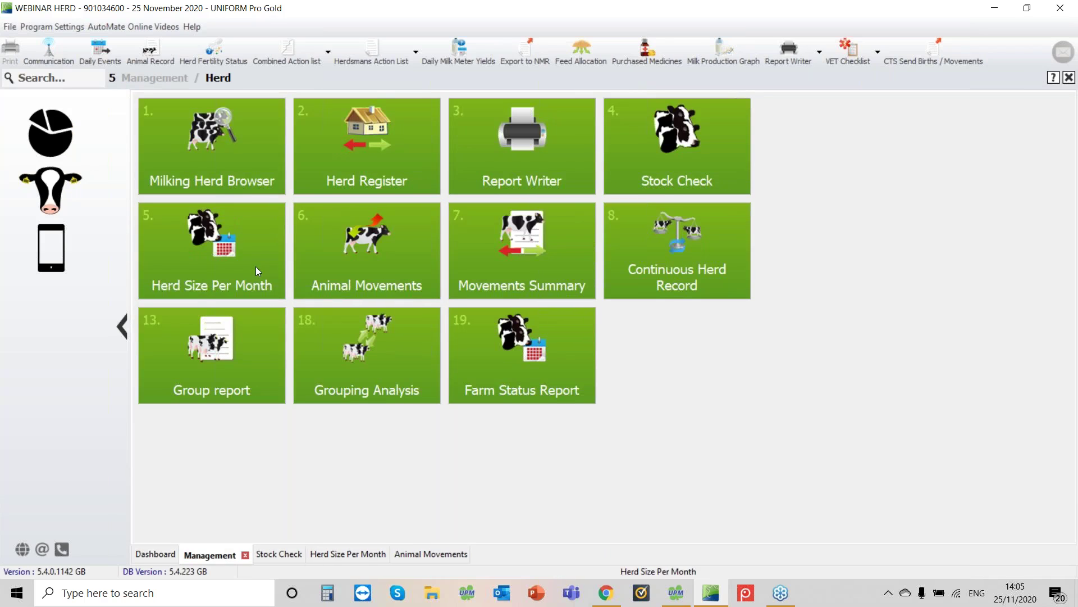
click(523, 146)
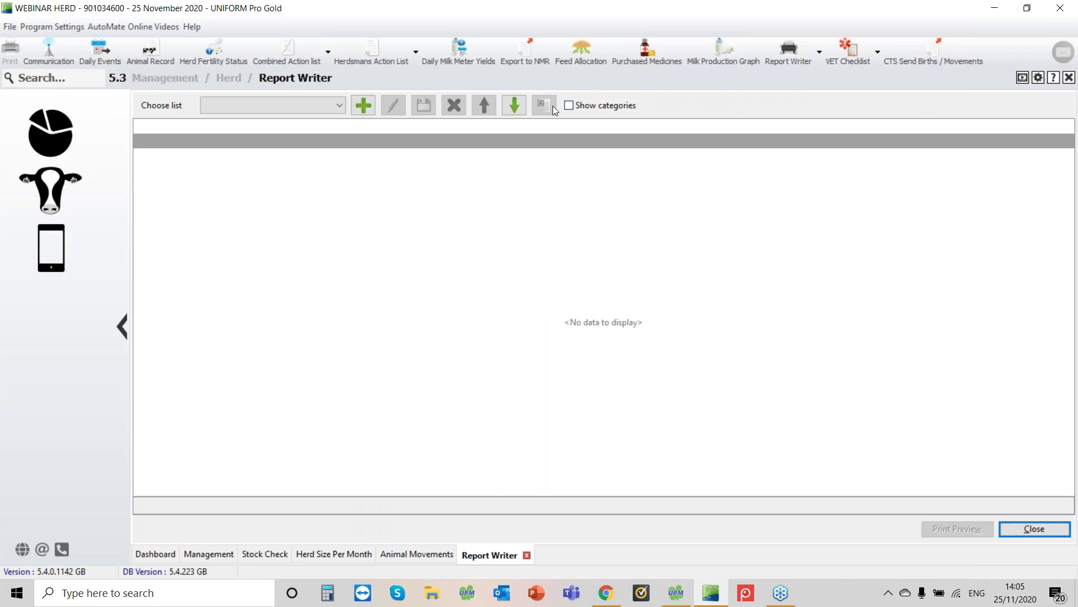
click(370, 109)
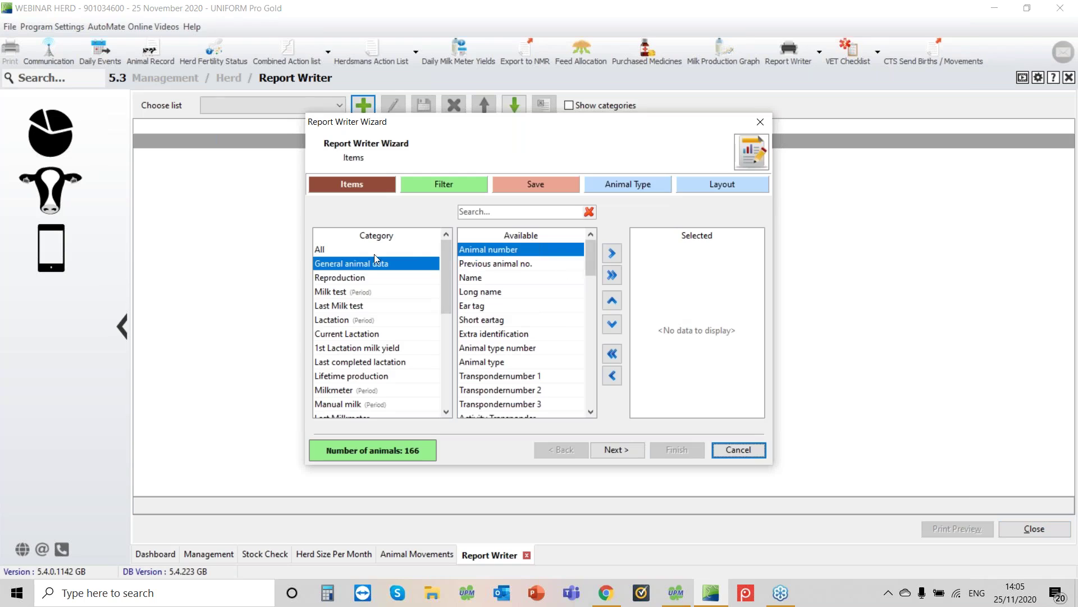
- Examine the report items available under All, General animal data and Reproduction
click(360, 249)
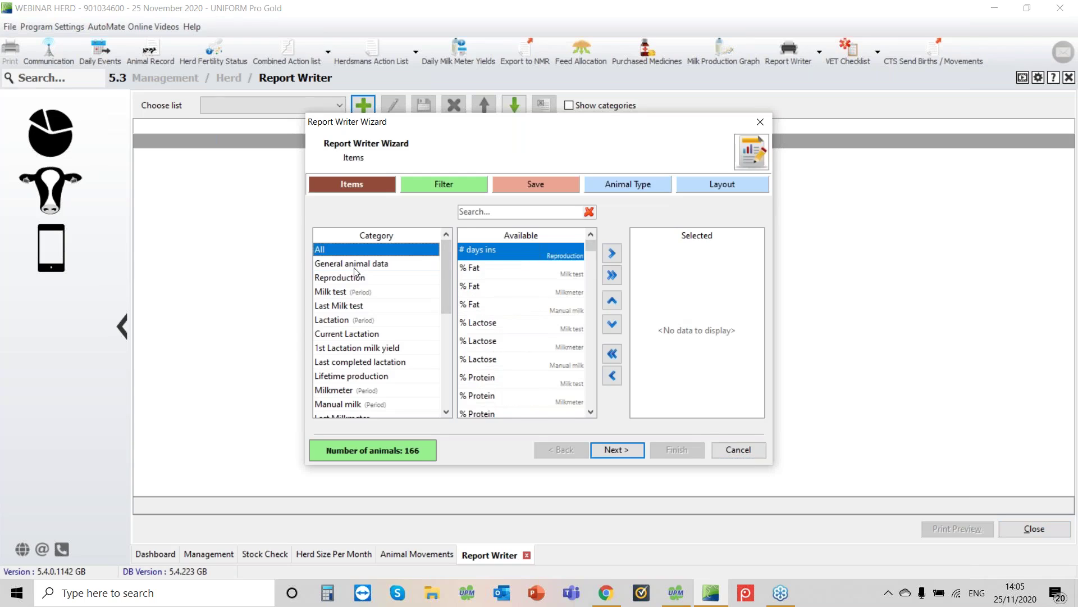
click(354, 267)
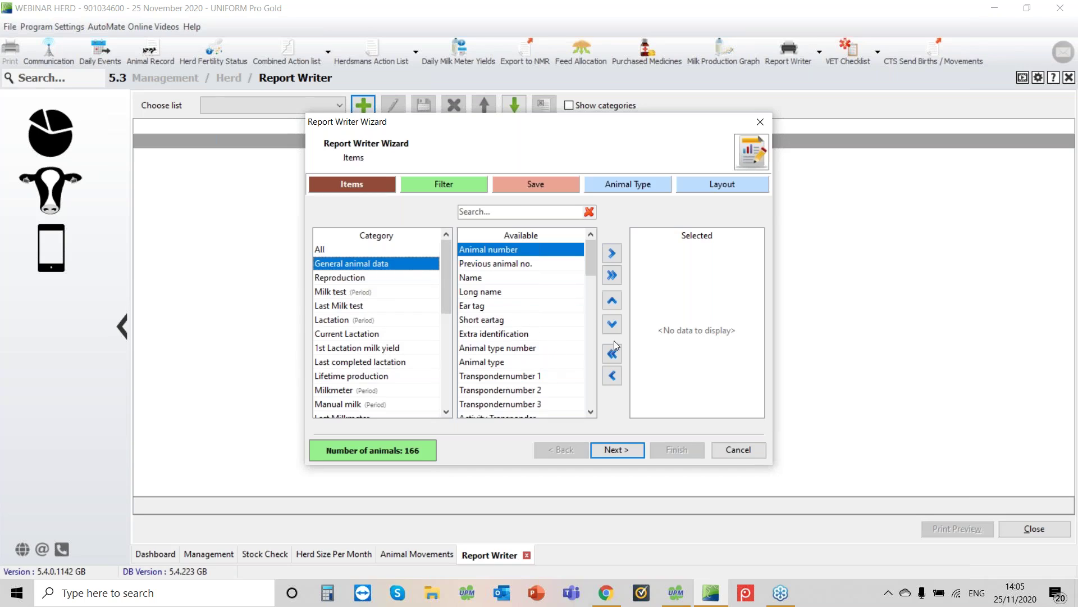
click(500, 309)
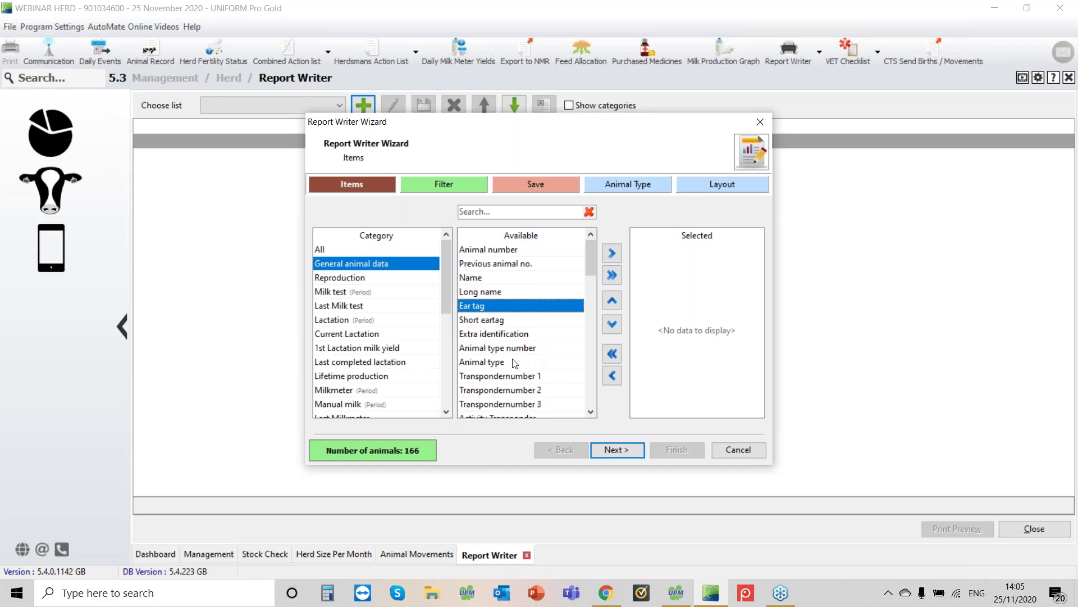
click(325, 281)
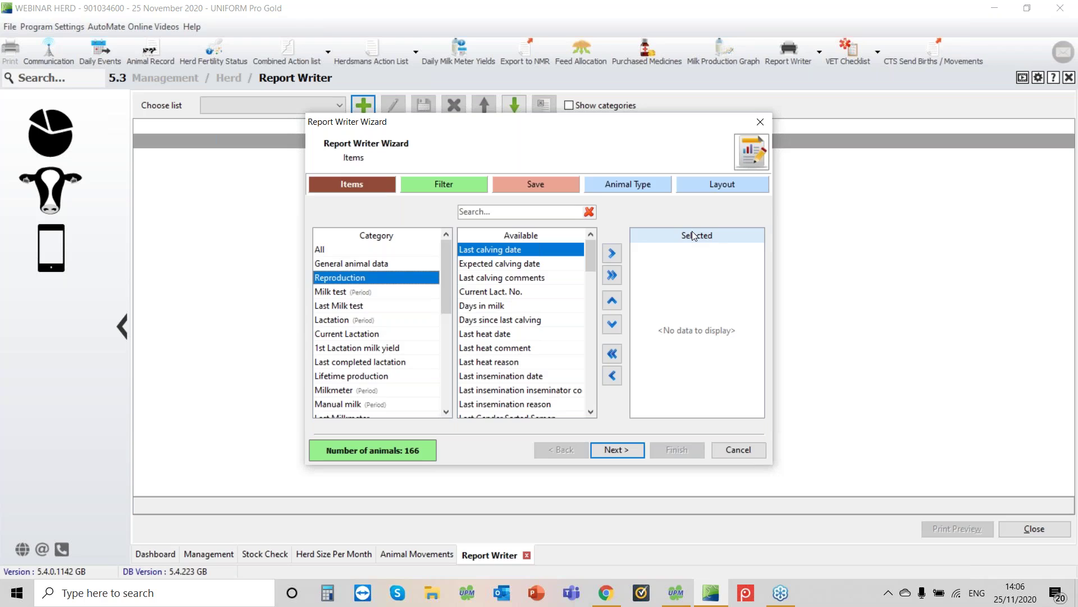
- Search all item categories for "ear" and add Ear tag to the report's selected items
click(370, 251)
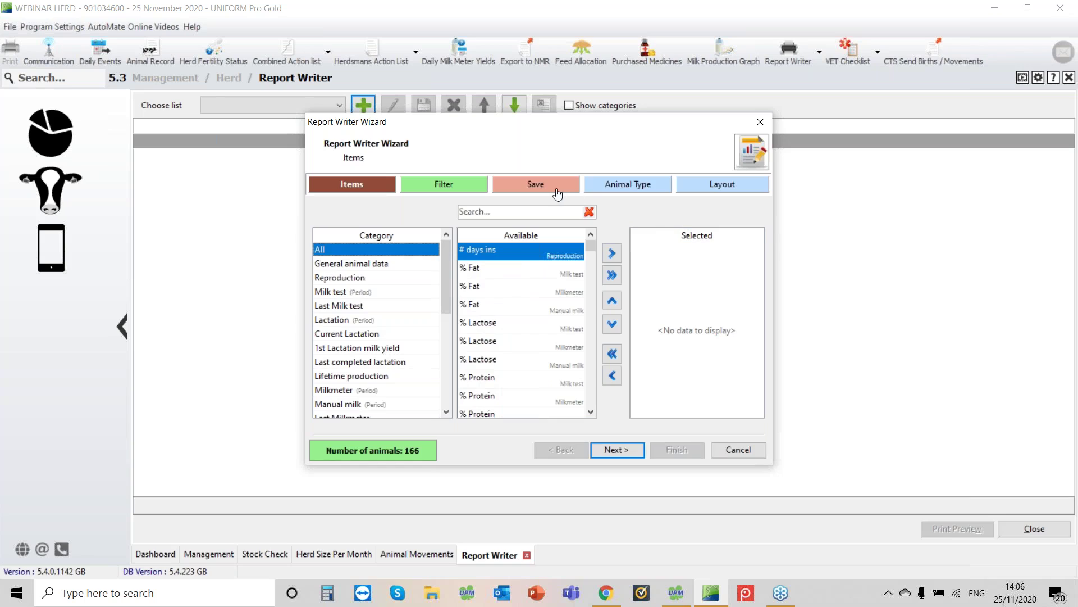
click(544, 211)
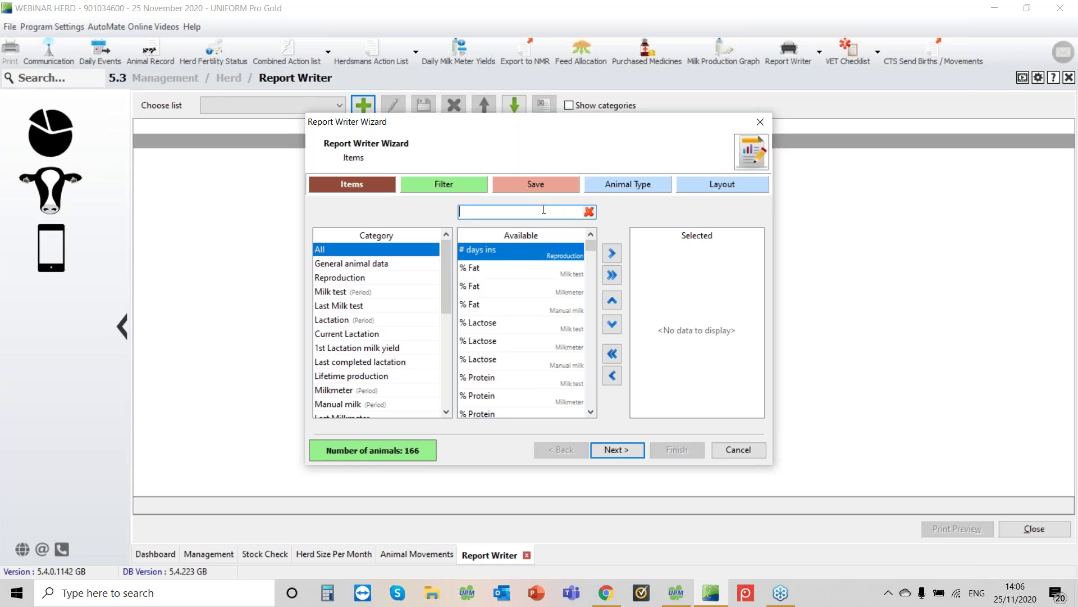
text(ear)
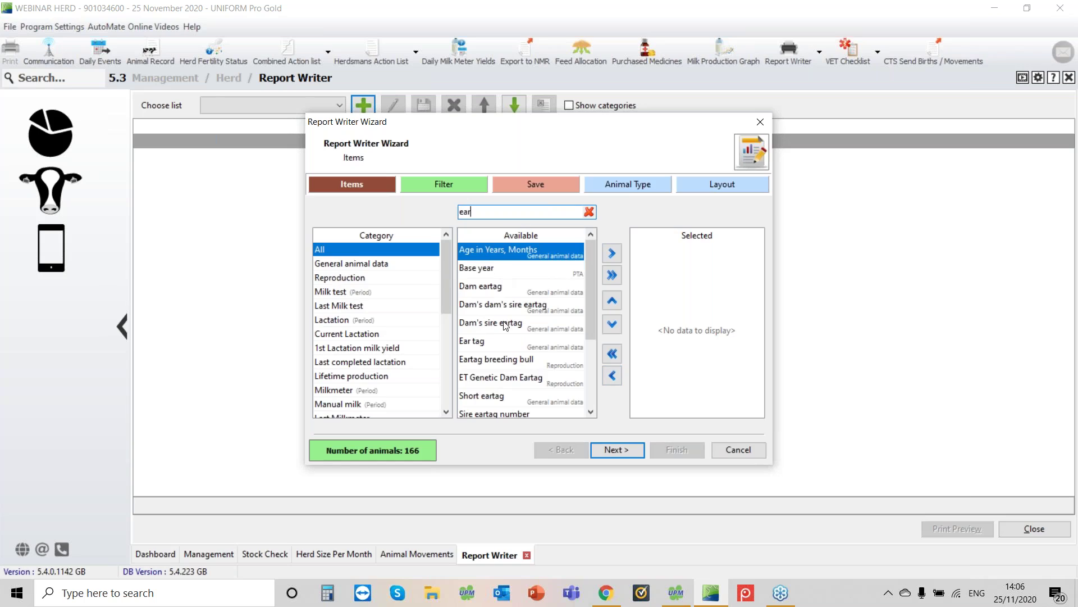
click(505, 344)
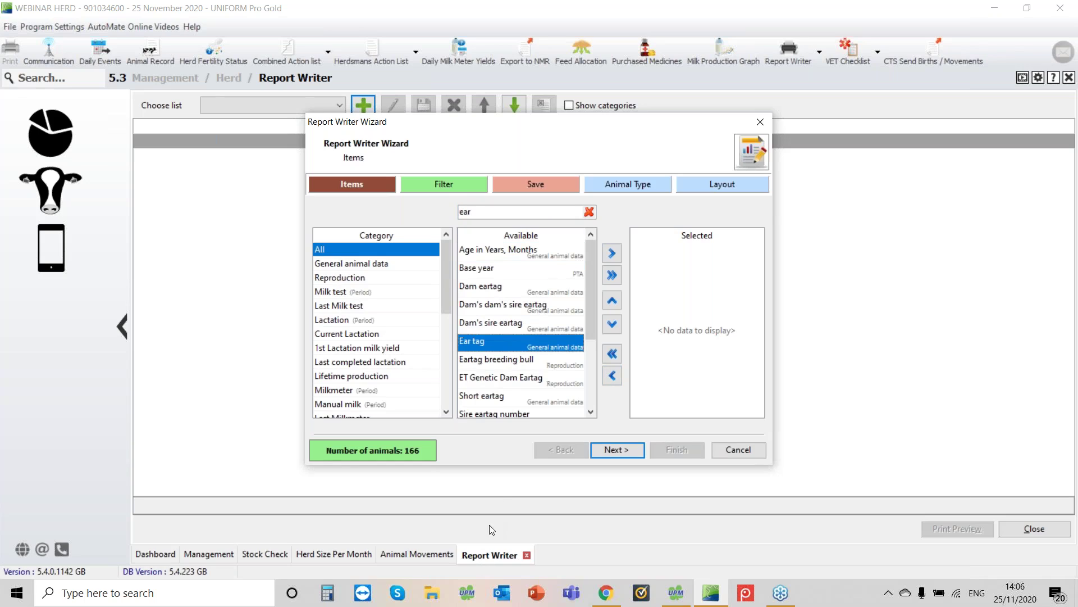
click(618, 253)
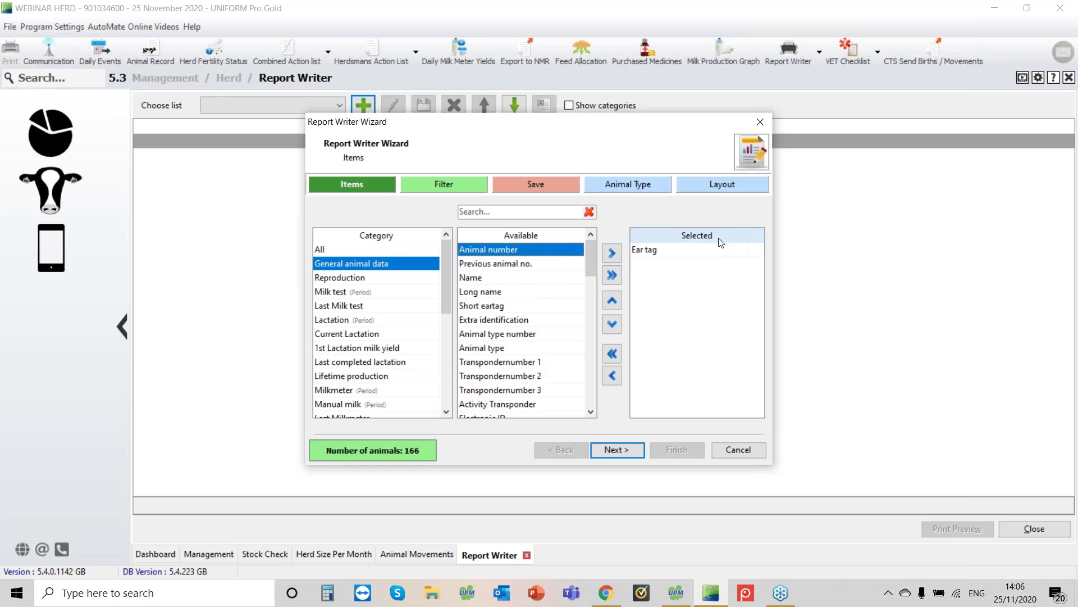
- Find Date of birth with "birt" and Animal type with "ty", adding both to the report's selected items
click(523, 211)
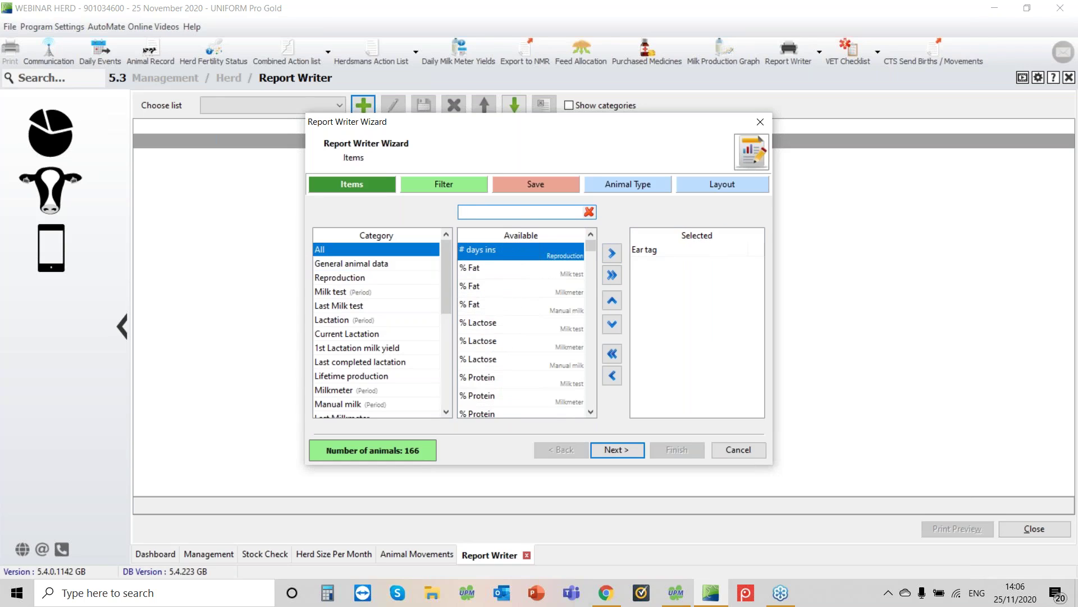
text(birt)
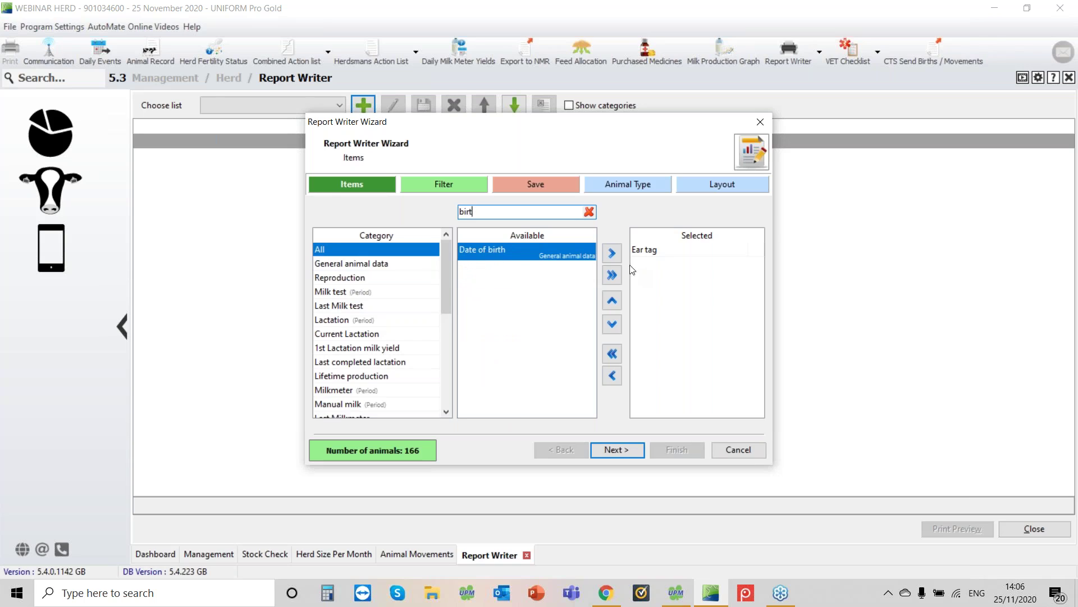
click(617, 255)
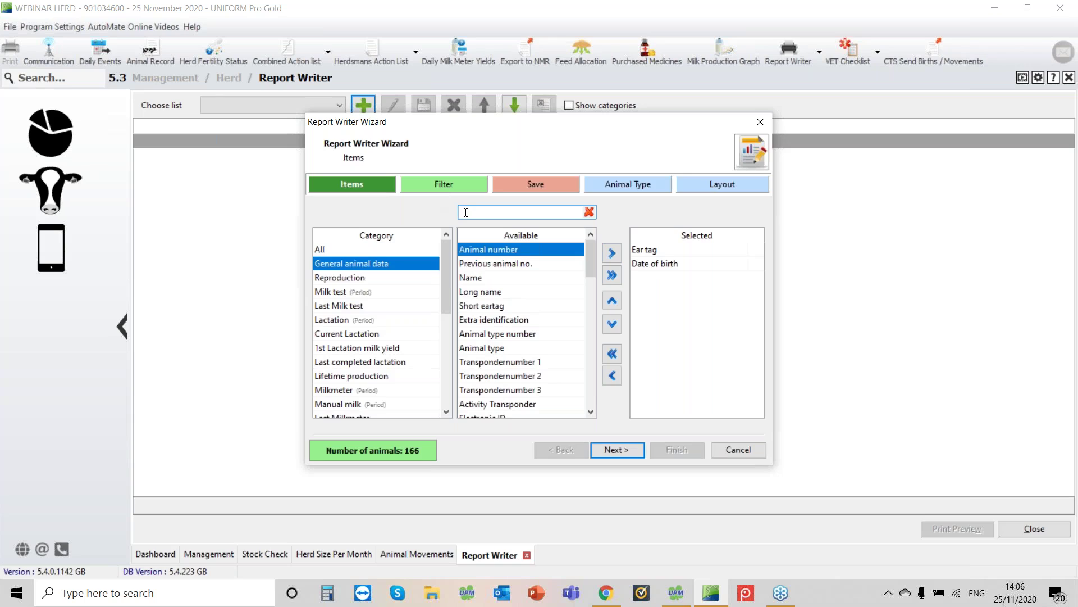
text(ty)
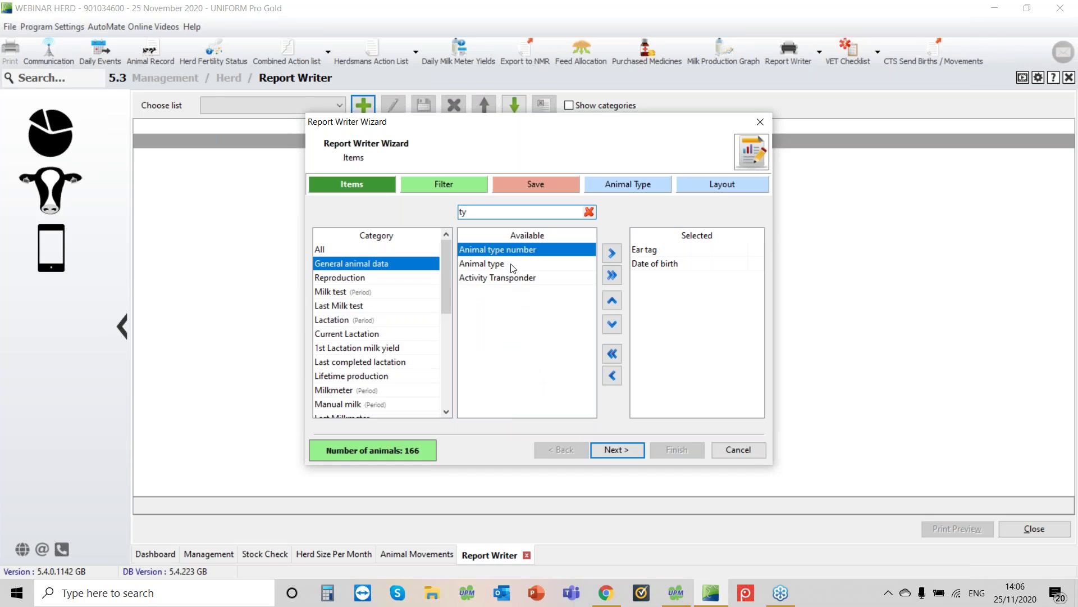
click(513, 263)
click(611, 255)
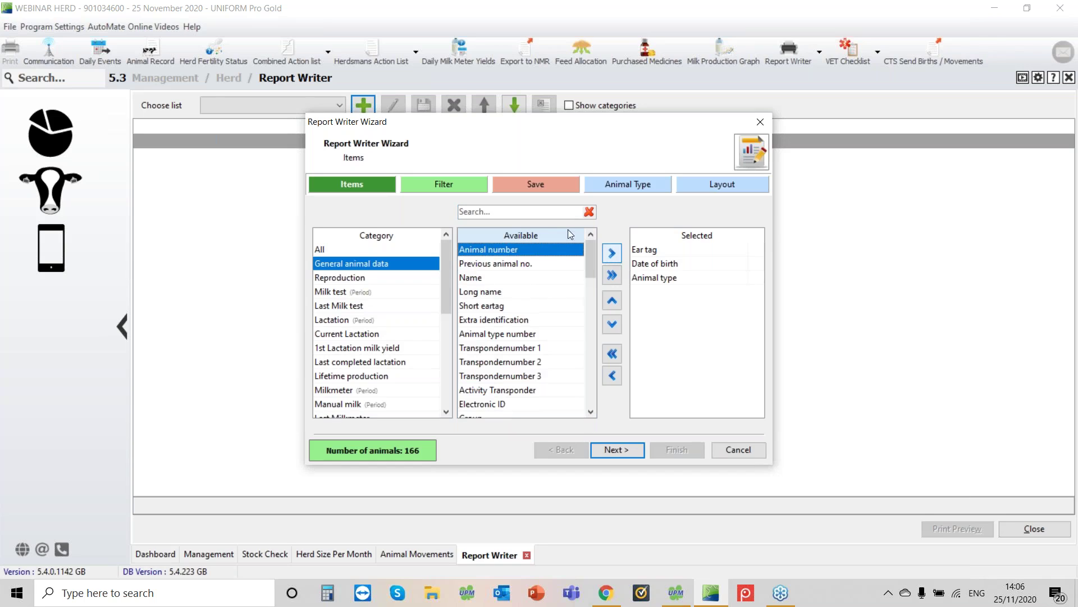
- Search for "sol", add Date sold to the selected items, and continue to the report's filter stage
click(536, 213)
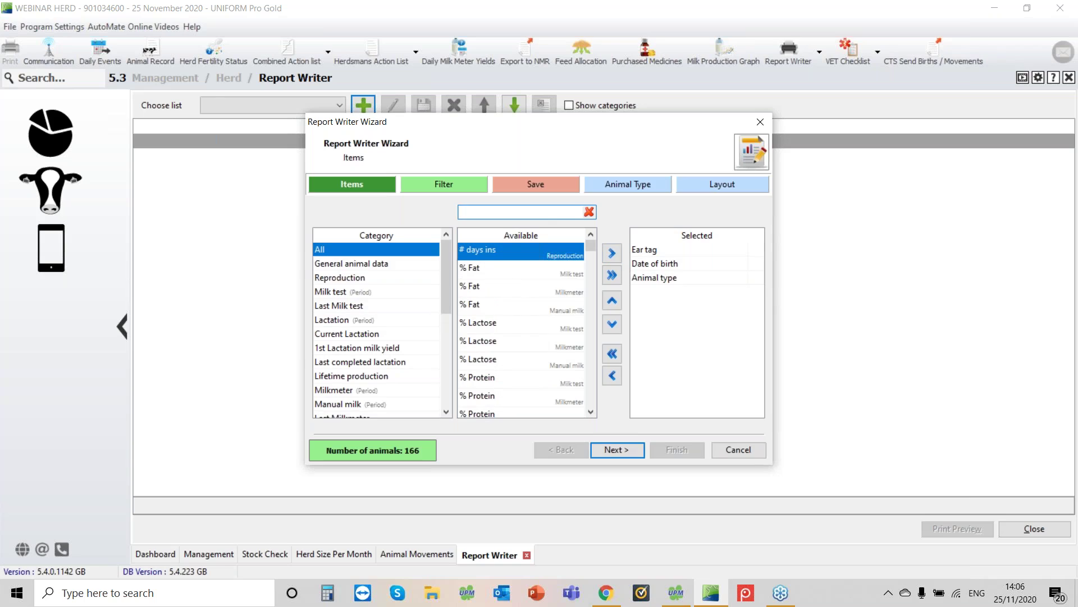
text(sol)
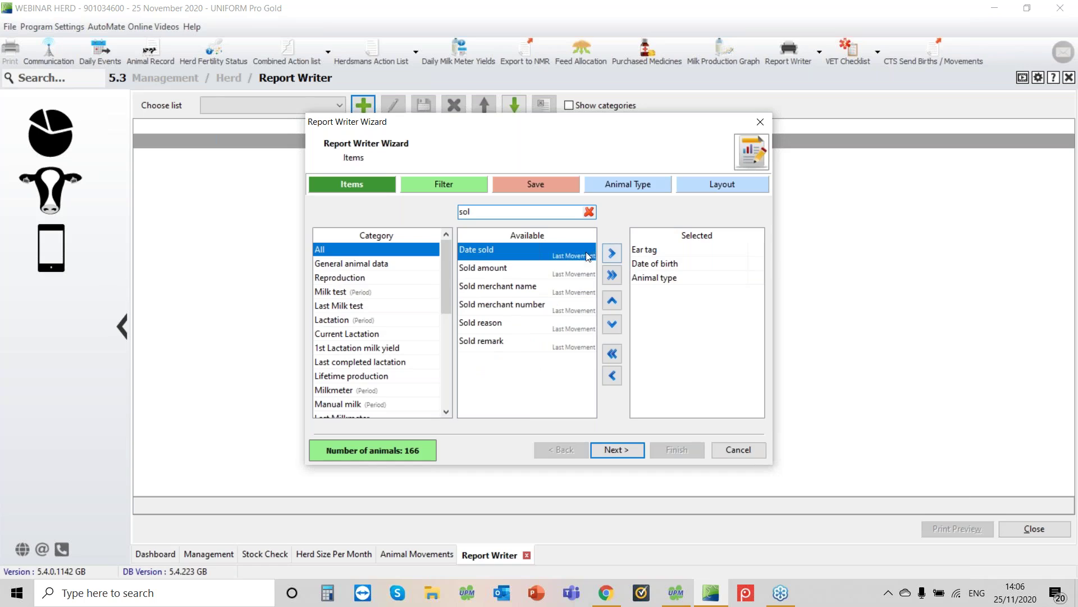
click(612, 254)
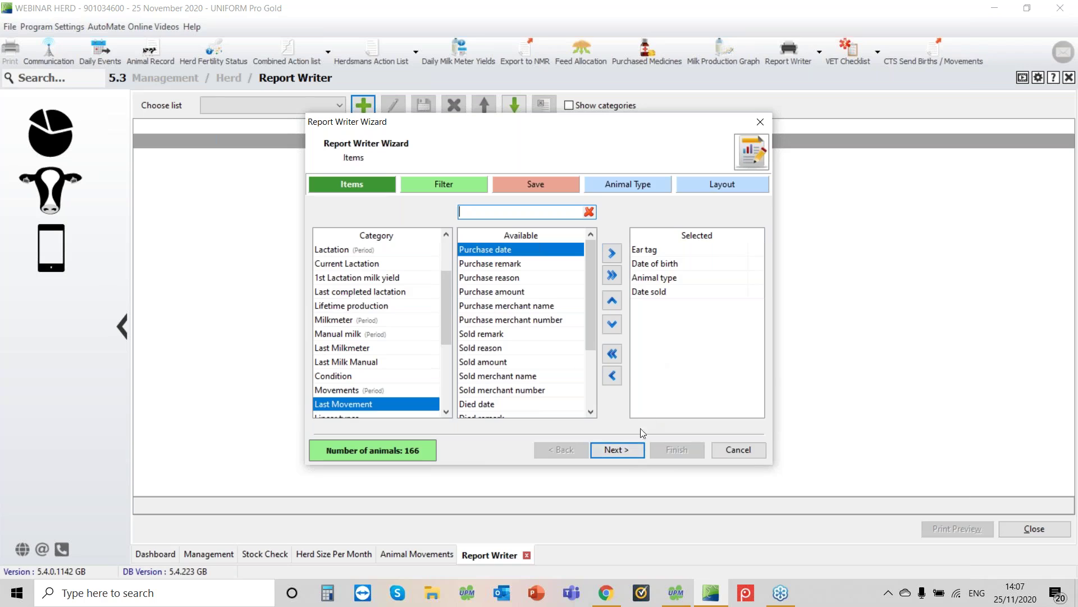
click(621, 449)
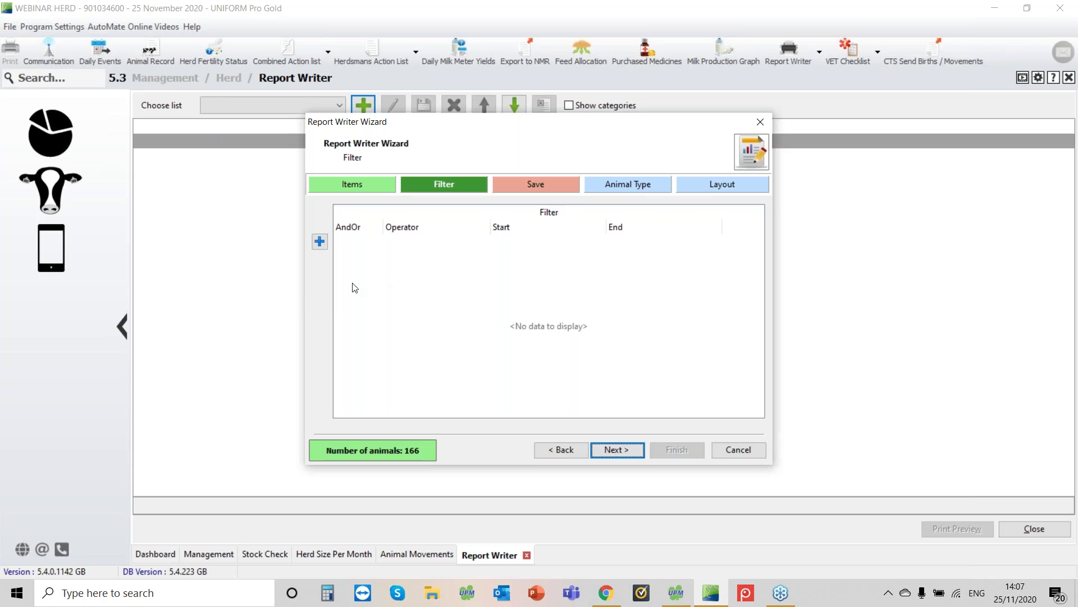
- Search all categories for "bir" and add Date of birth as a filter condition for the report
click(319, 242)
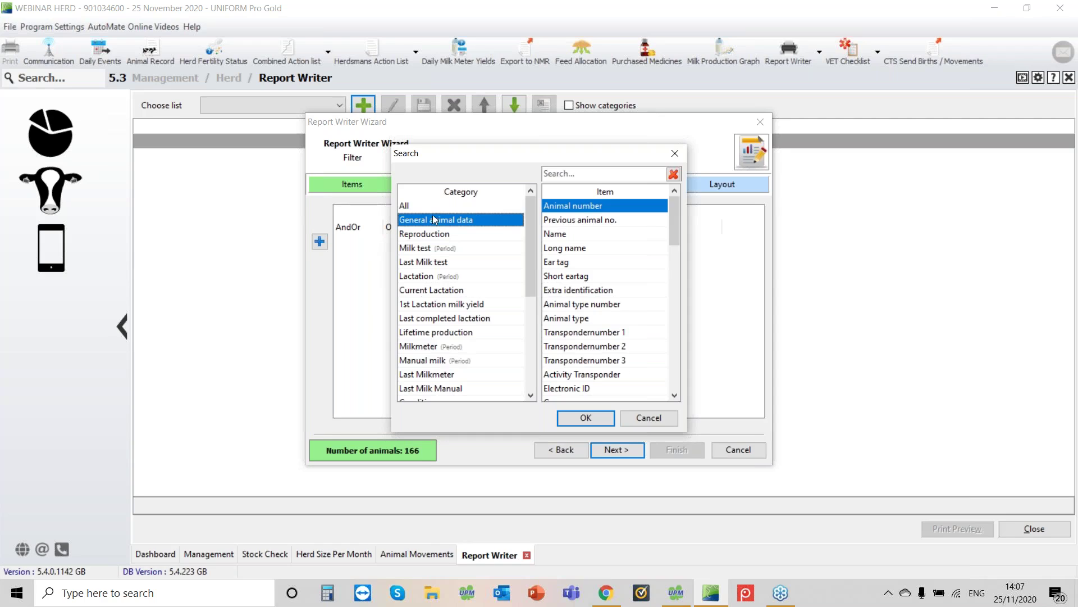
click(491, 208)
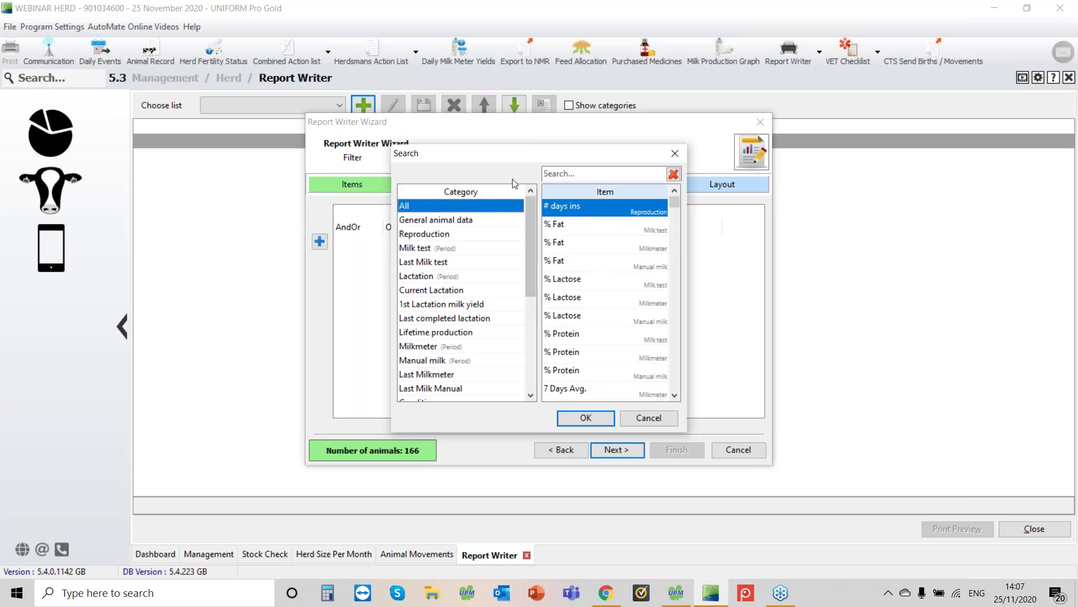
click(601, 174)
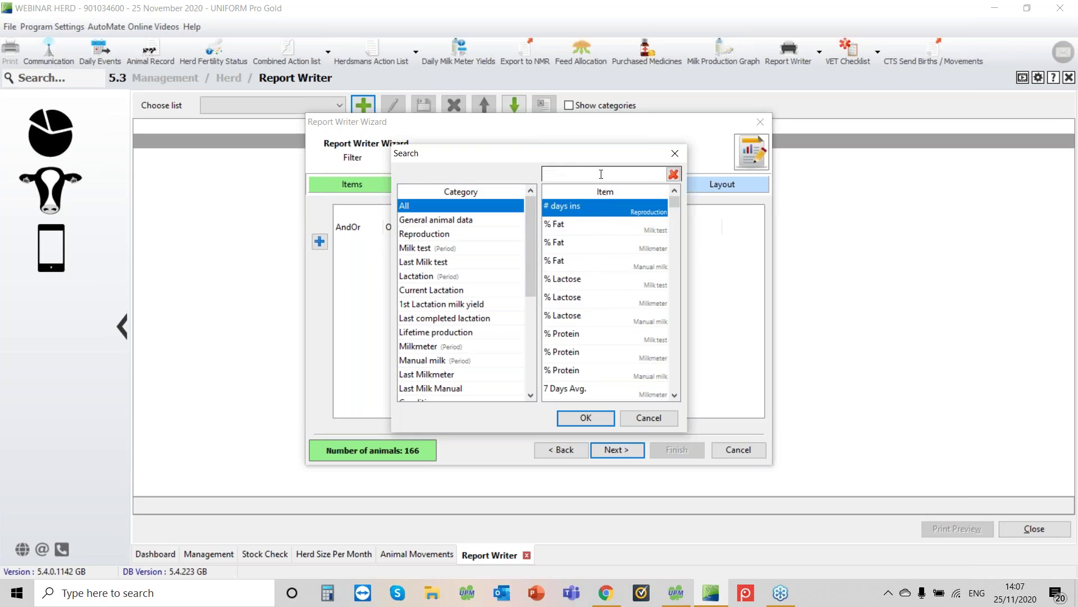
text(bir)
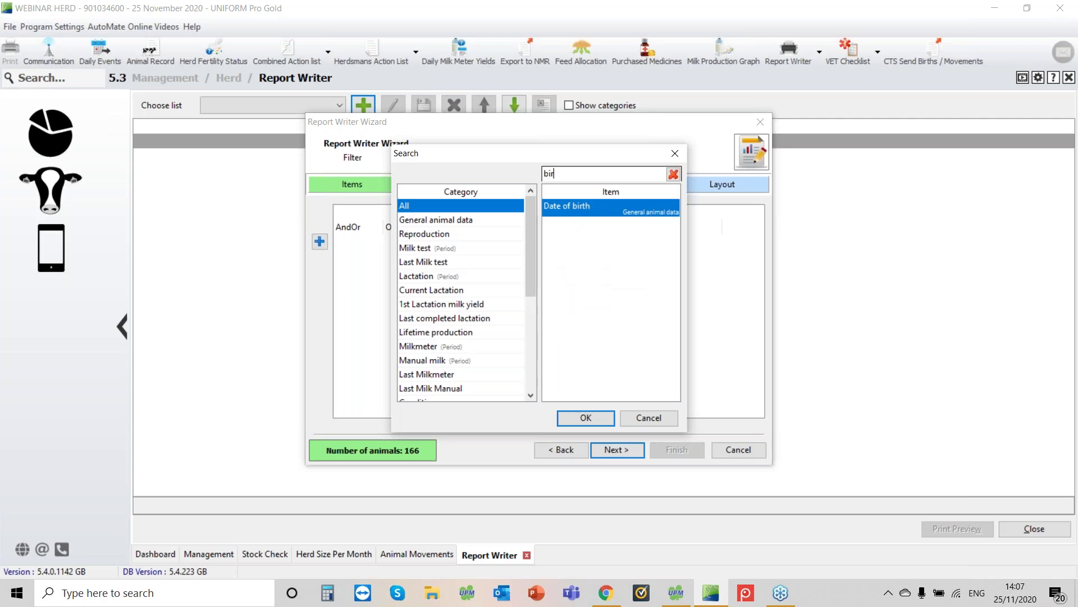
click(575, 420)
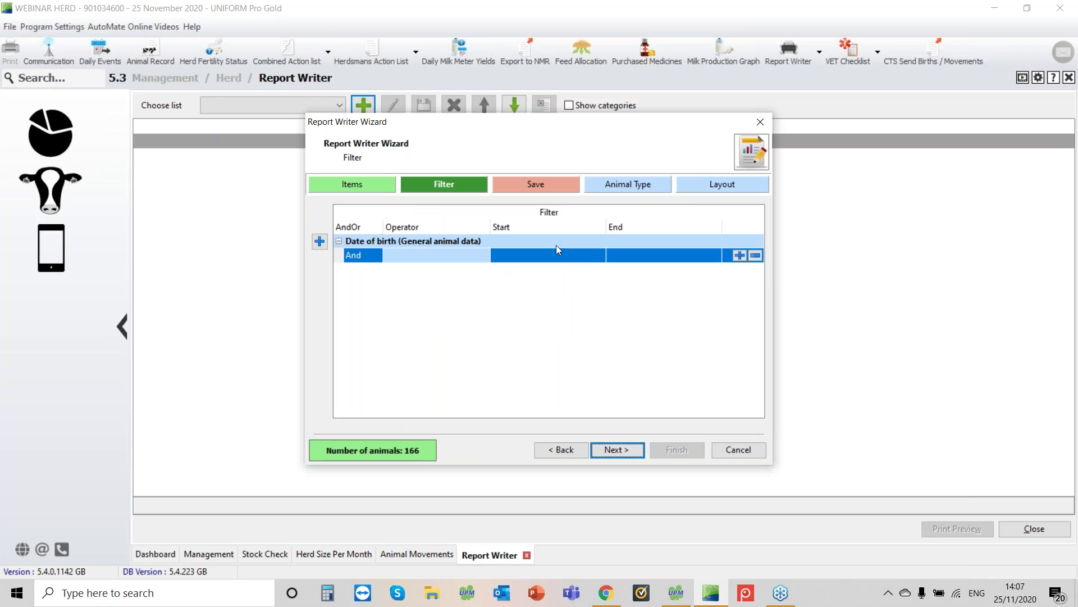
- Set the Date of birth filter's operator to Between with a start date of 01/01/2020
click(430, 257)
click(483, 256)
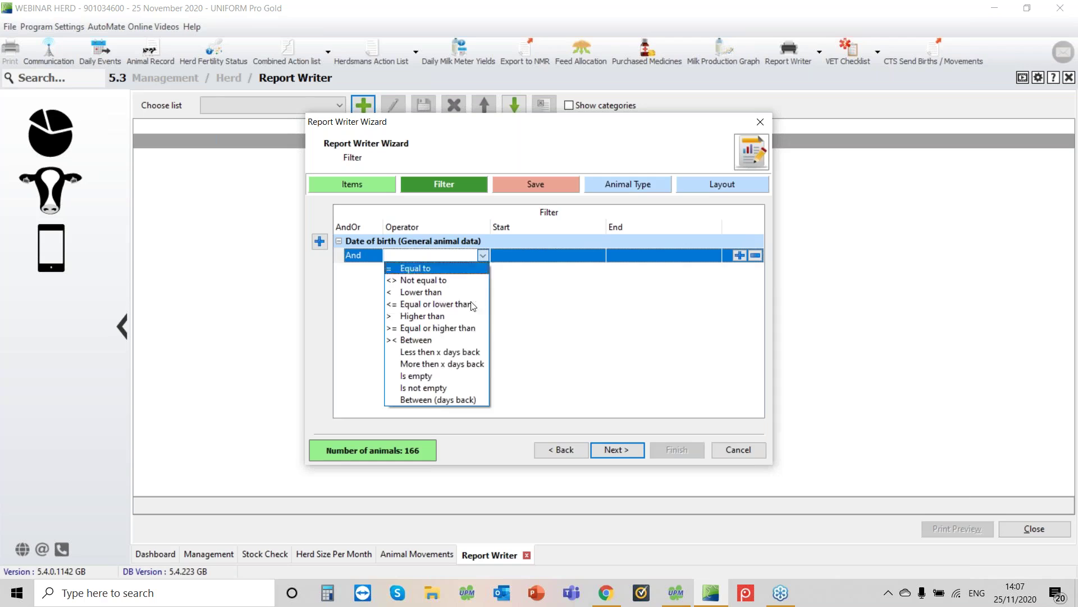
click(413, 341)
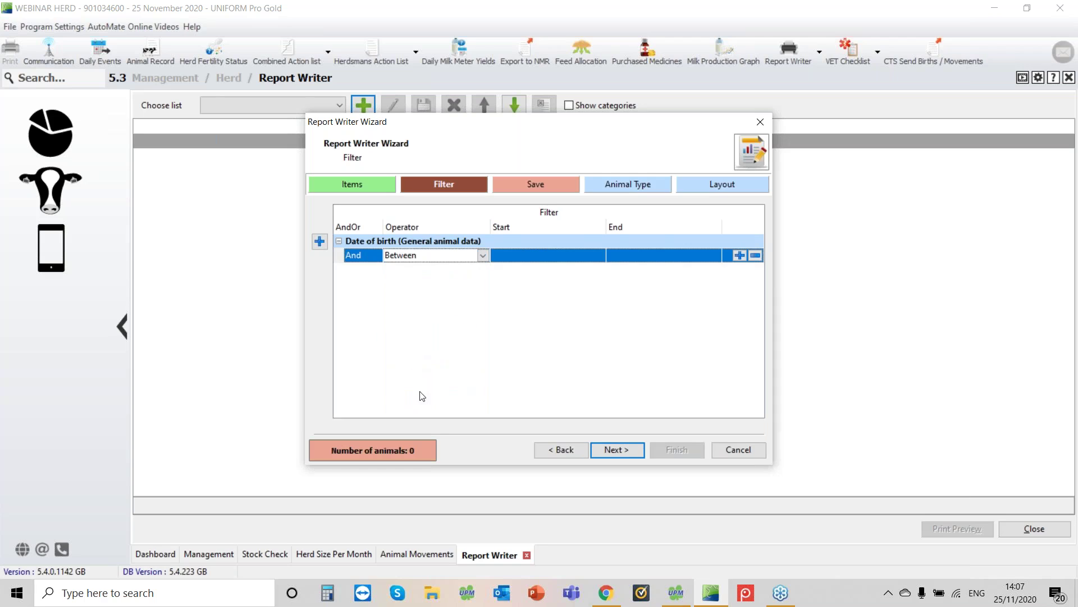
click(528, 257)
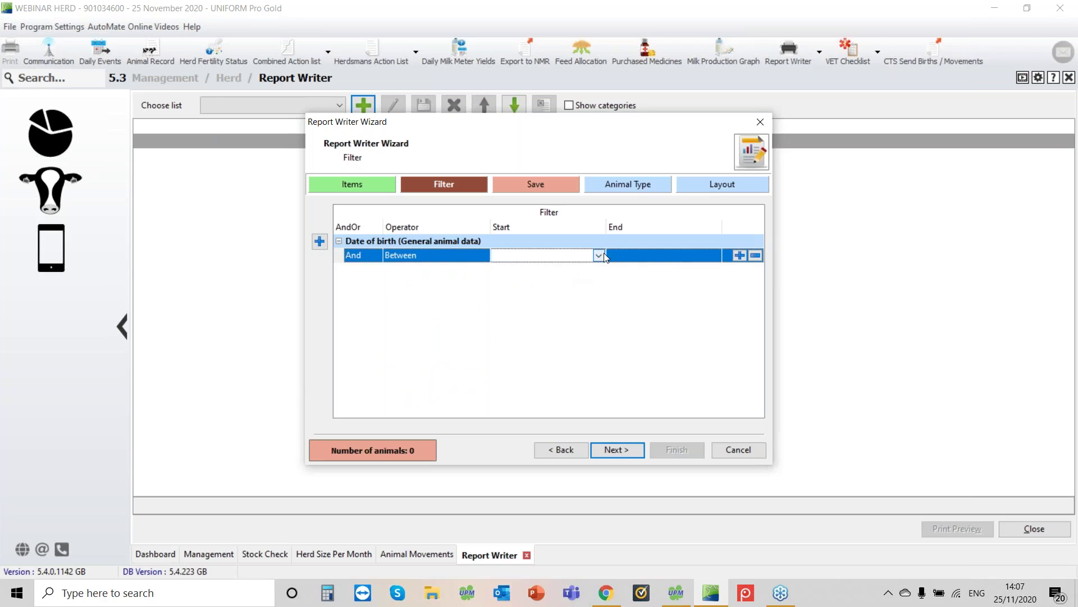
click(599, 255)
click(501, 269)
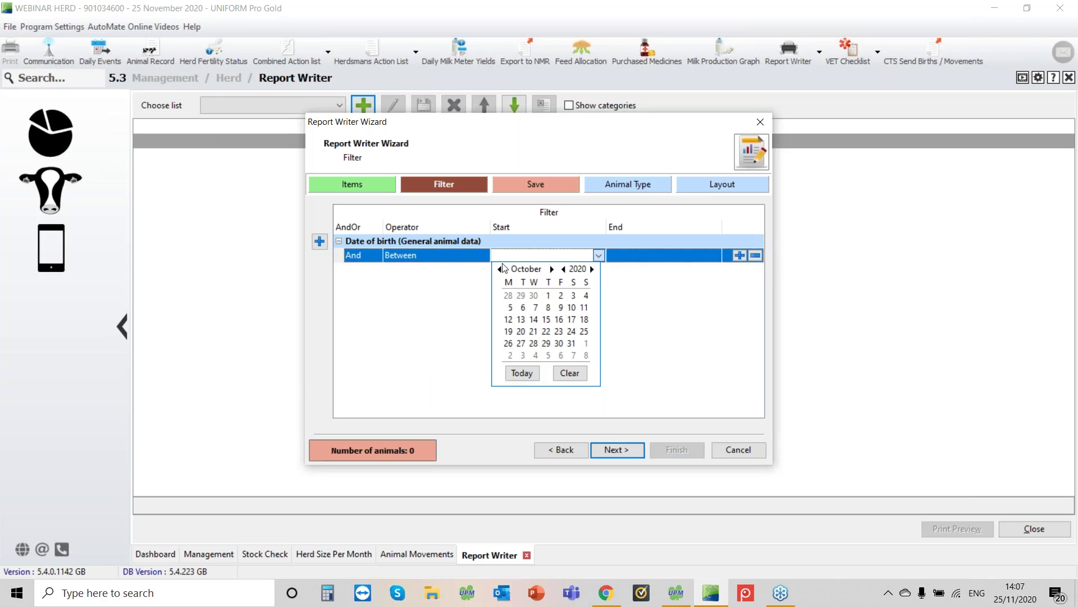
click(501, 269)
click(501, 269)
click(501, 269)
click(501, 269)
click(501, 269)
click(500, 269)
click(500, 269)
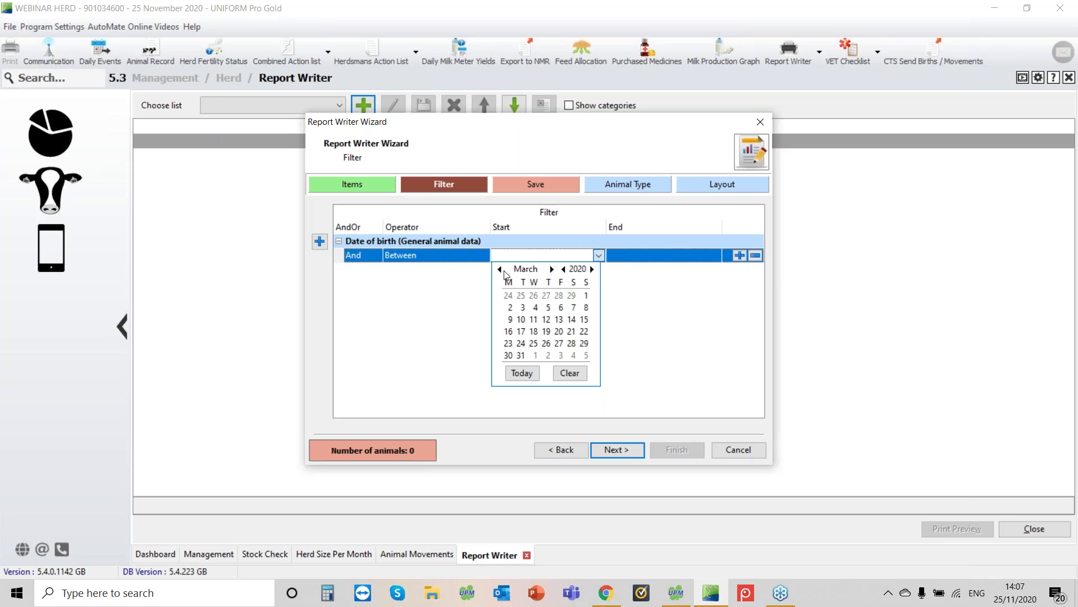
click(500, 269)
click(500, 269)
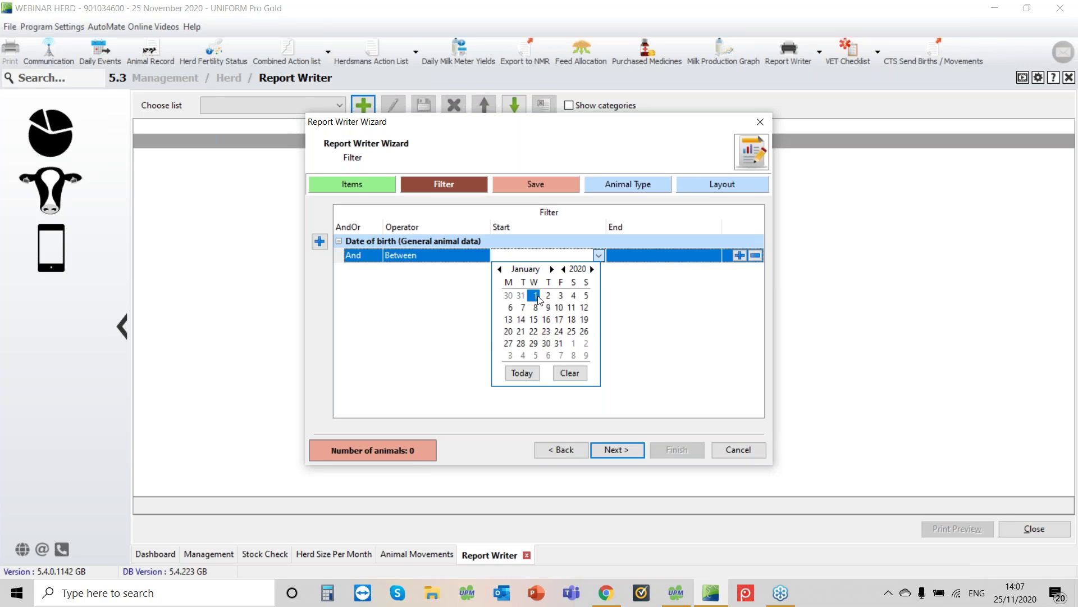
click(535, 295)
- Set the Date of birth filter's end date to today, 25/11/2020, without adding another filter item
click(685, 256)
click(713, 256)
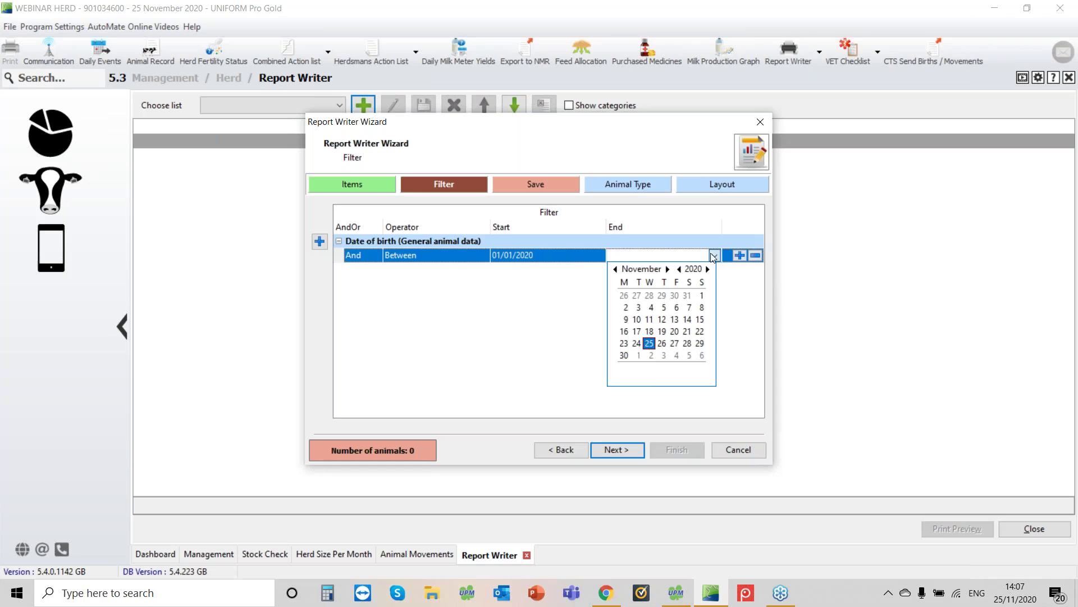
click(630, 372)
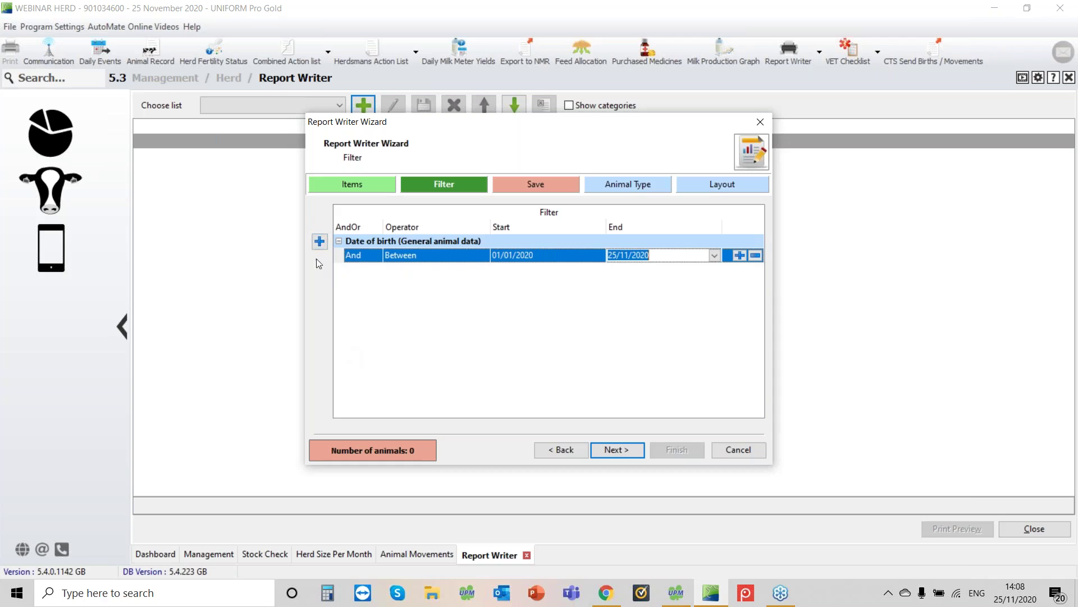
click(320, 243)
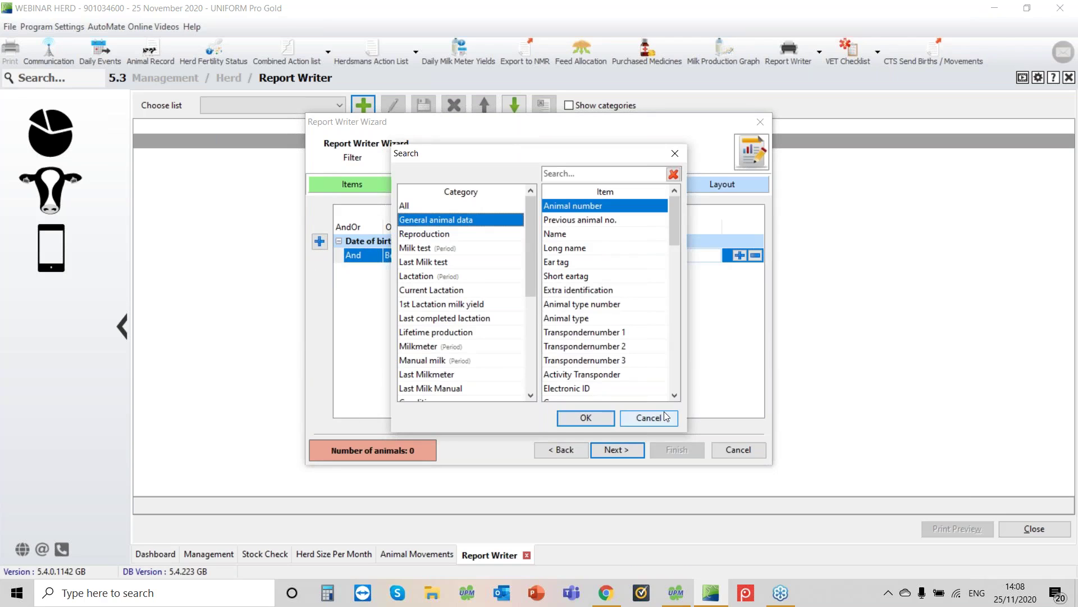
click(654, 416)
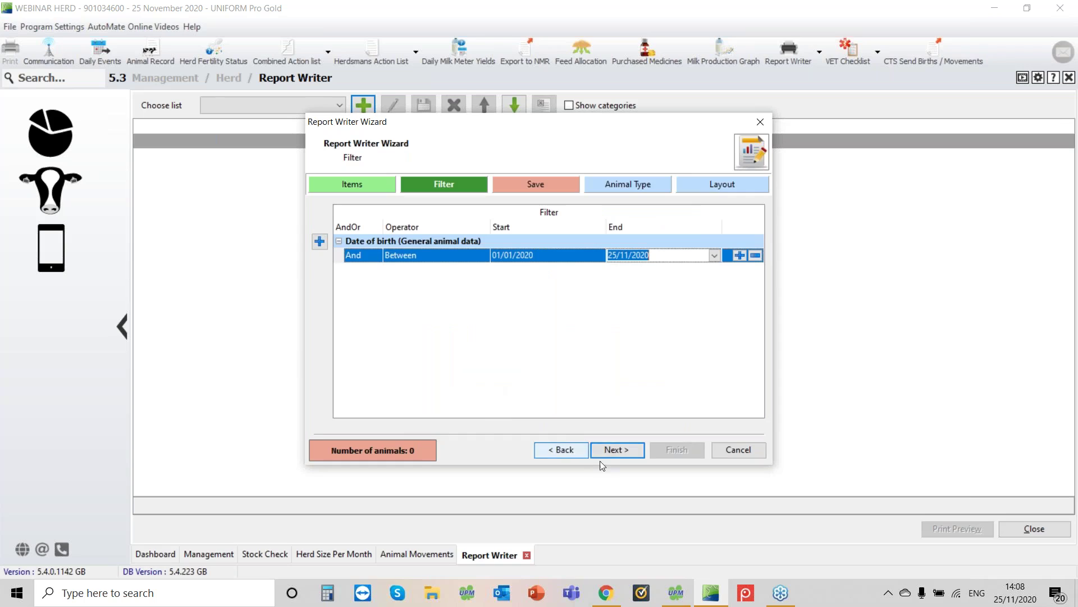
- Name the report "Beef born costings" at the Save stage and continue to the animal type stage
click(616, 449)
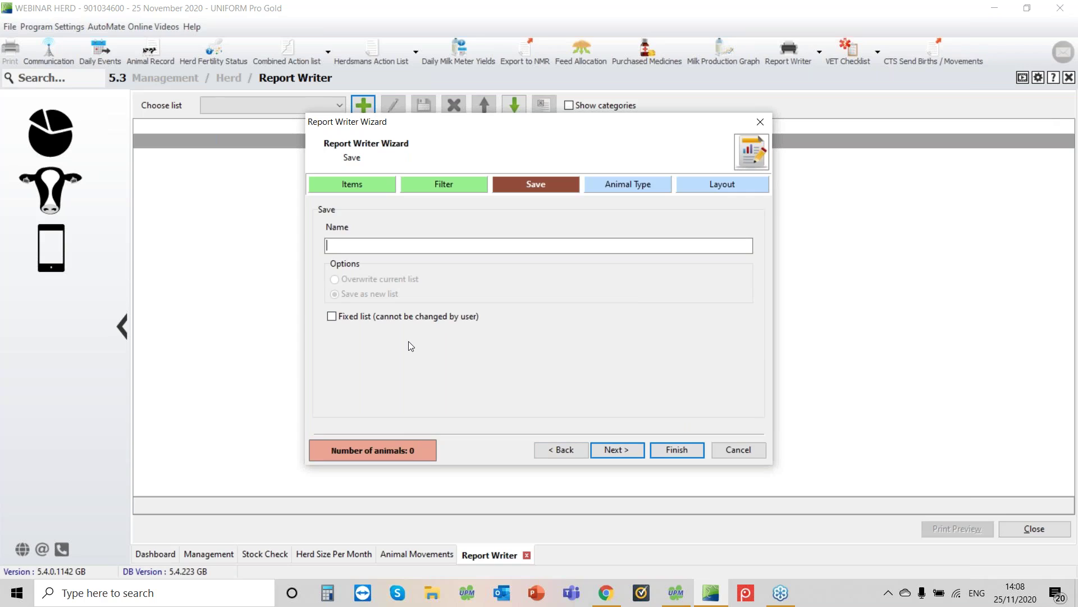
text(Bee)
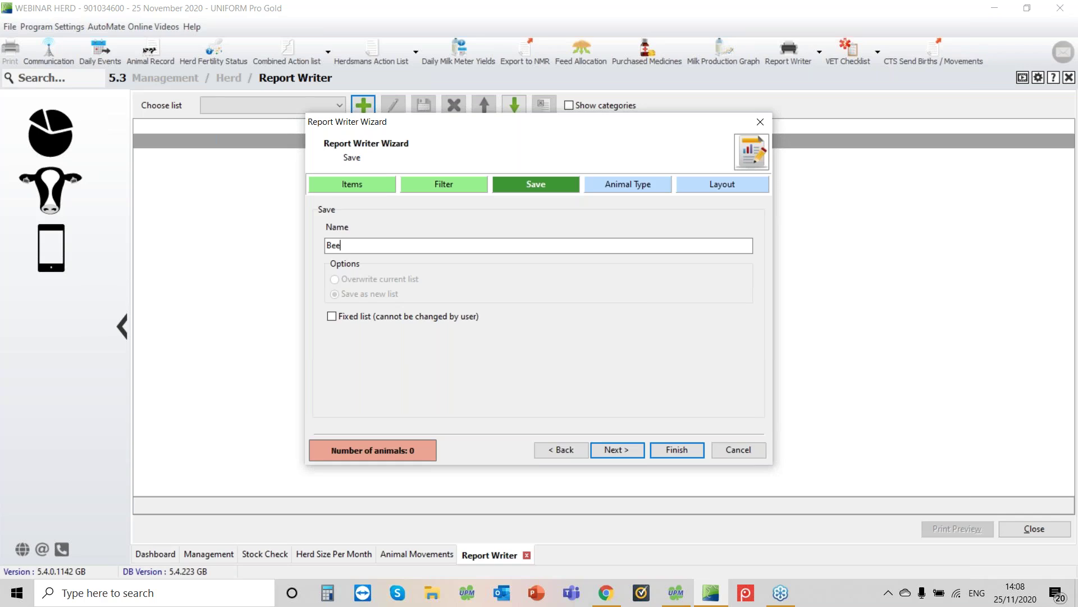
text(f born costings)
click(628, 450)
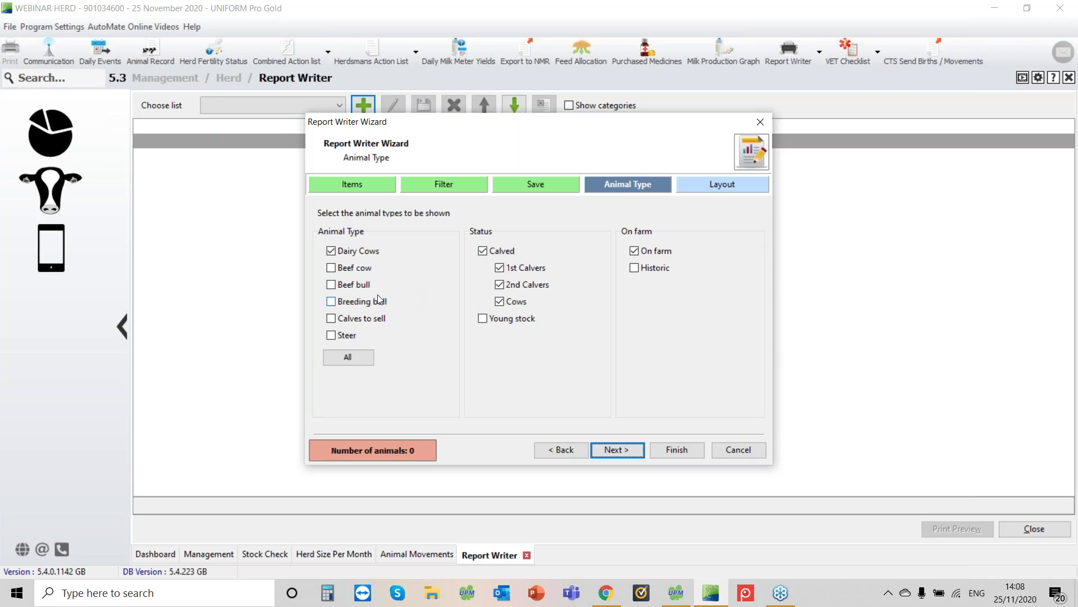
- Include Beef cow, Calves to sell and Steer as the report's animal types and exclude Dairy Cows
click(331, 268)
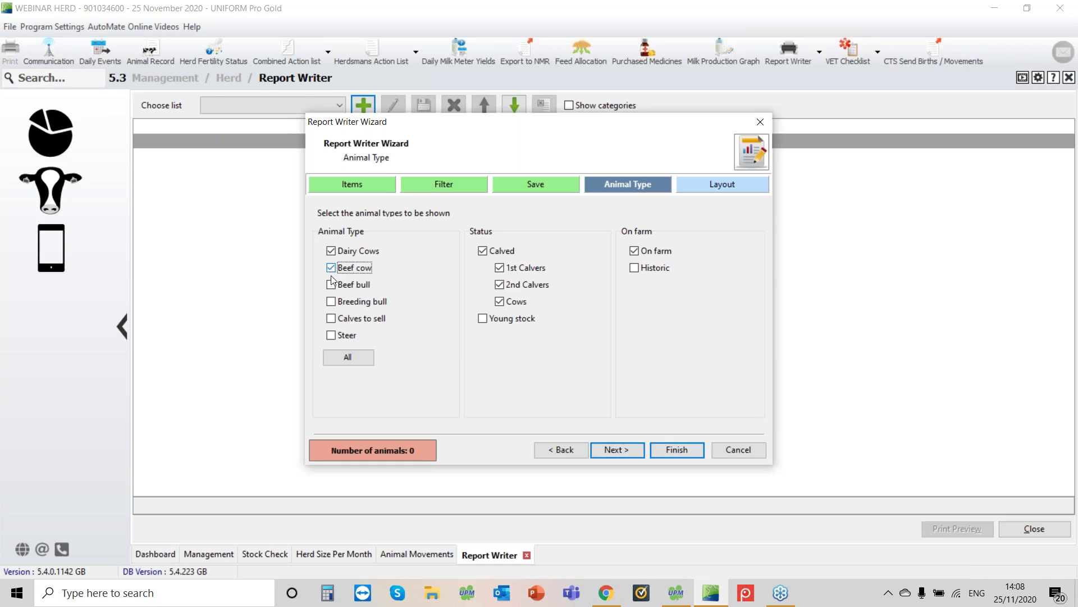
click(331, 251)
click(331, 318)
click(338, 336)
- Replace the Calved status with Young stock, include Historic and Beef bull animals, and finish the report
click(482, 319)
click(482, 251)
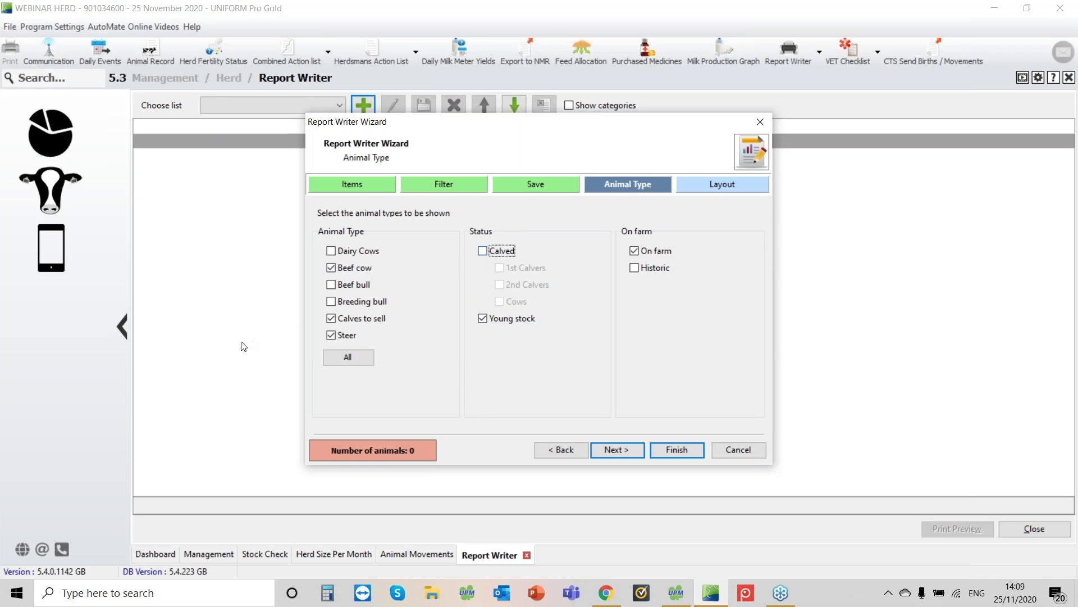
click(638, 268)
click(341, 286)
click(673, 454)
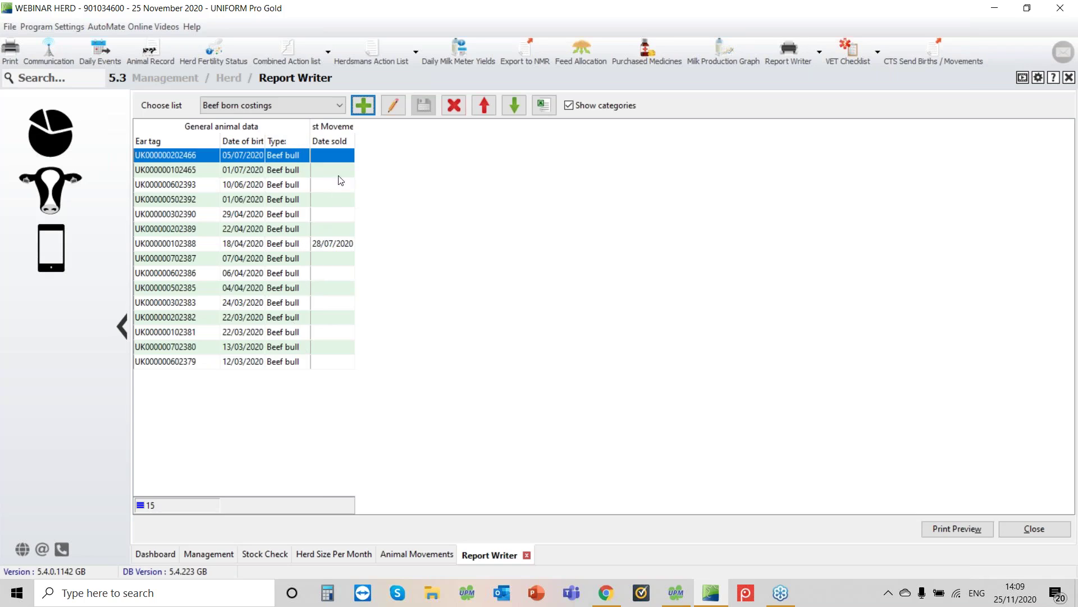
- Widen the Date sold column and select the beef bull that has a sale date
drag(353, 140, 499, 141)
click(252, 241)
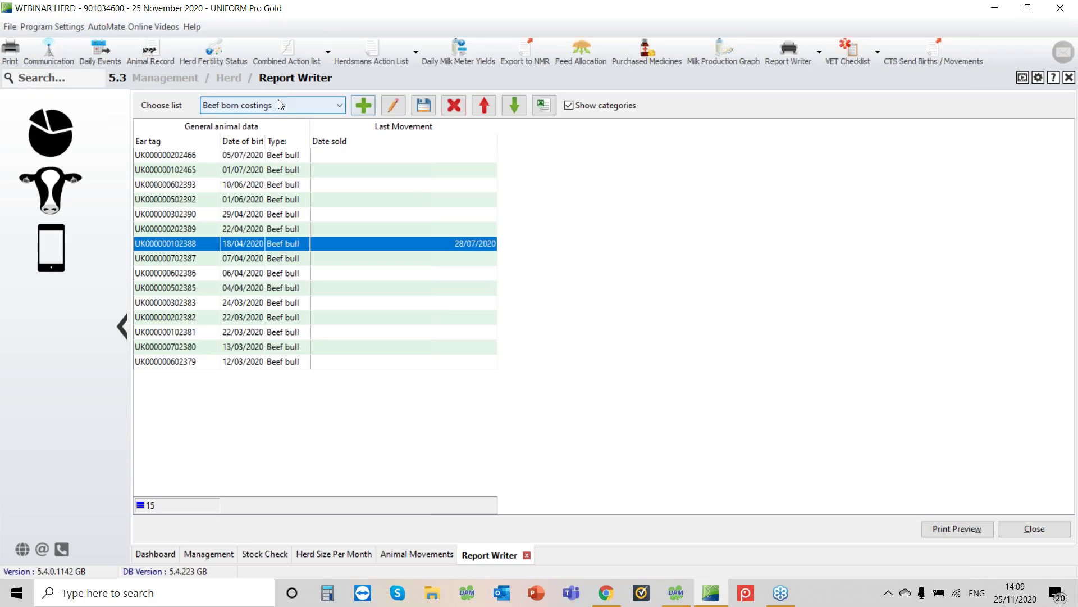
- Edit the Beef born costings report so it saves as a new list named "Dairy born costings"
click(401, 110)
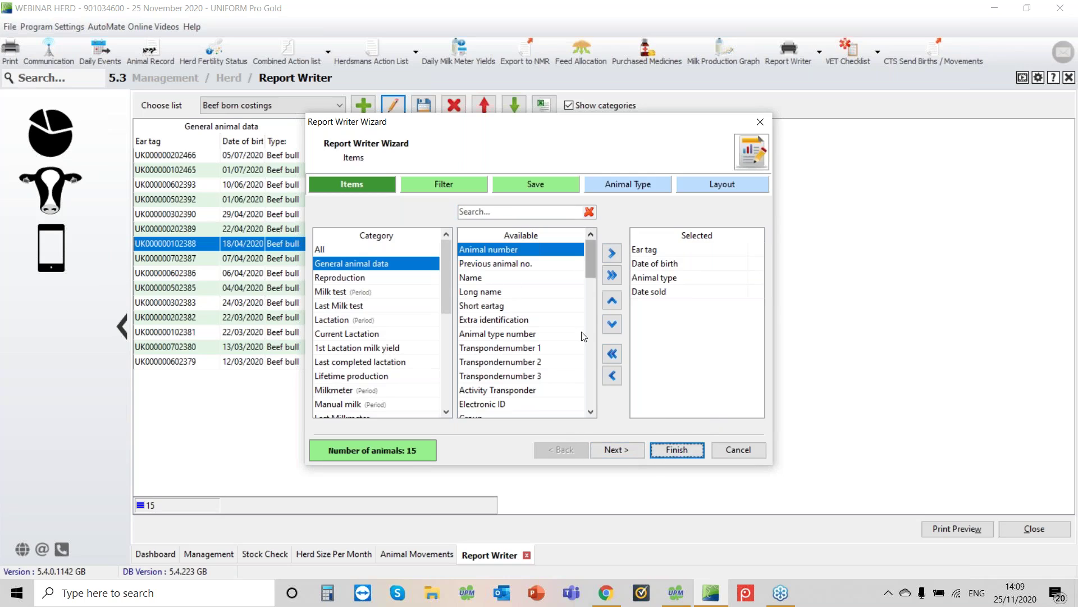
click(617, 450)
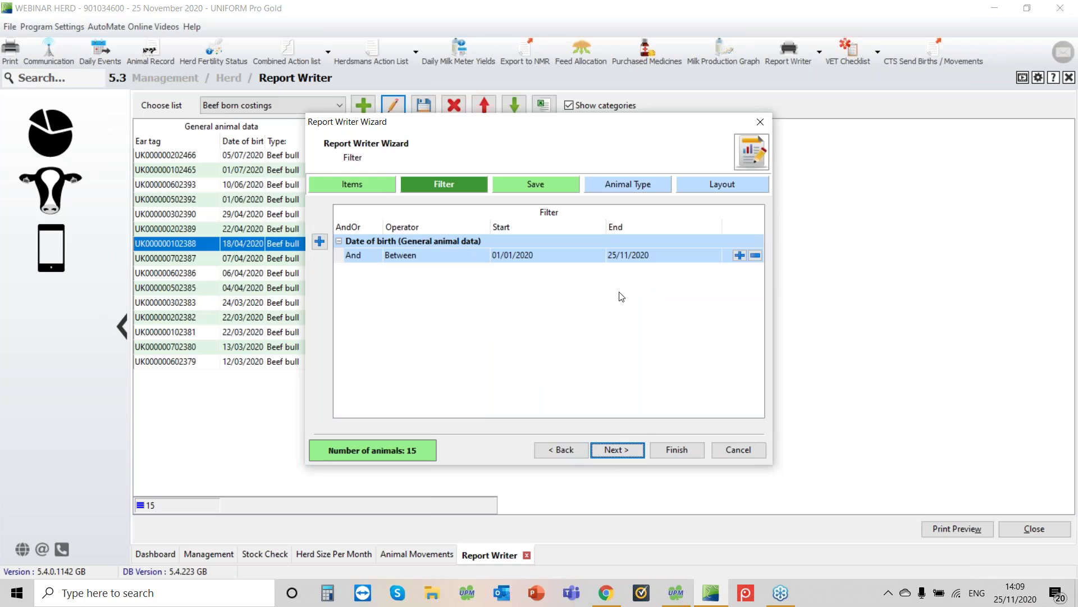
click(617, 450)
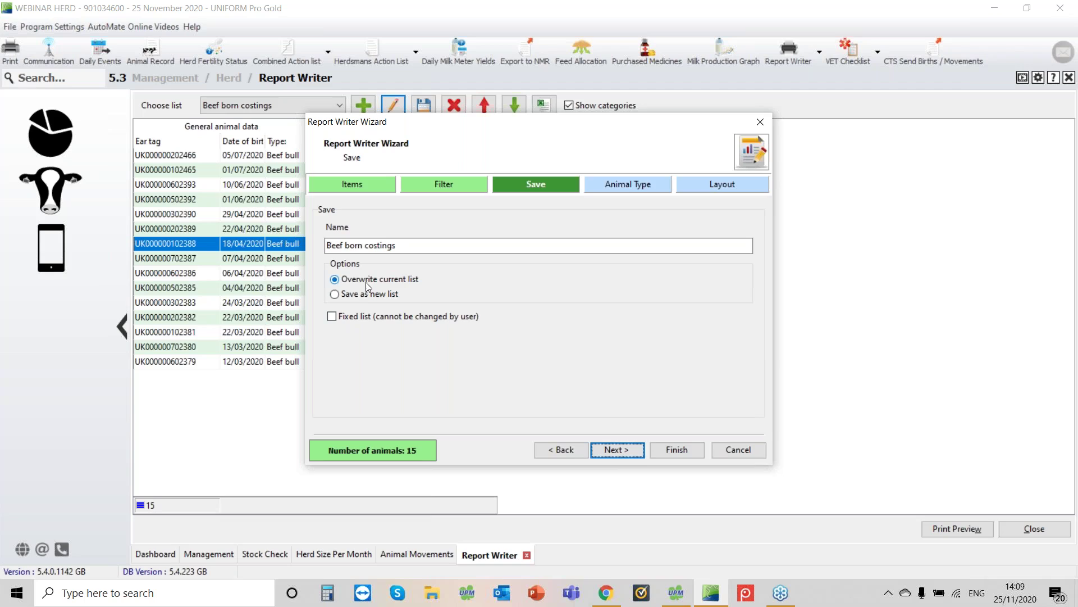
click(361, 295)
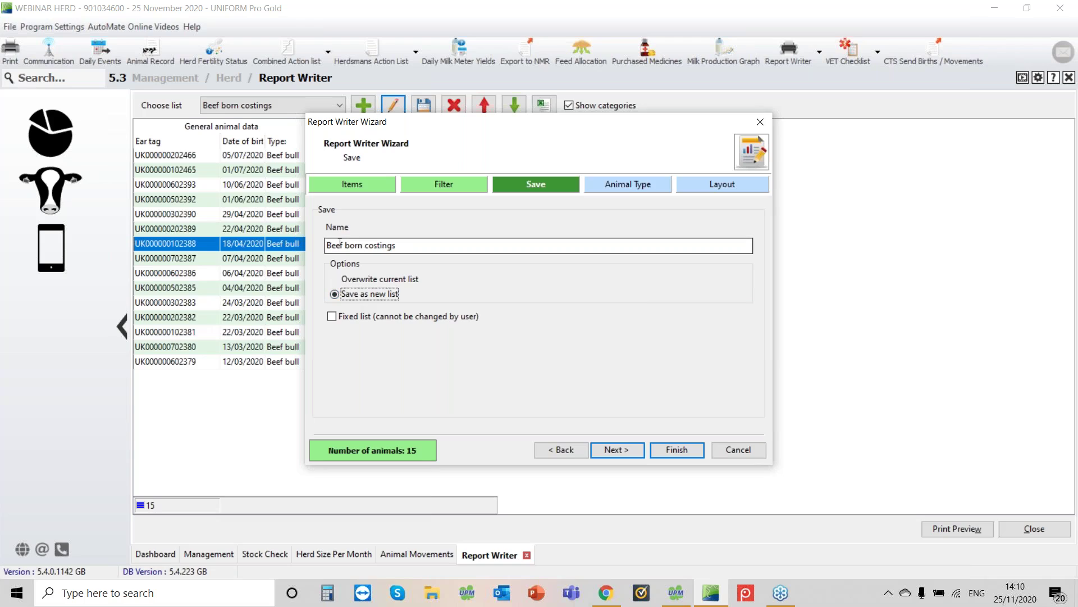
click(344, 245)
drag(344, 246, 312, 236)
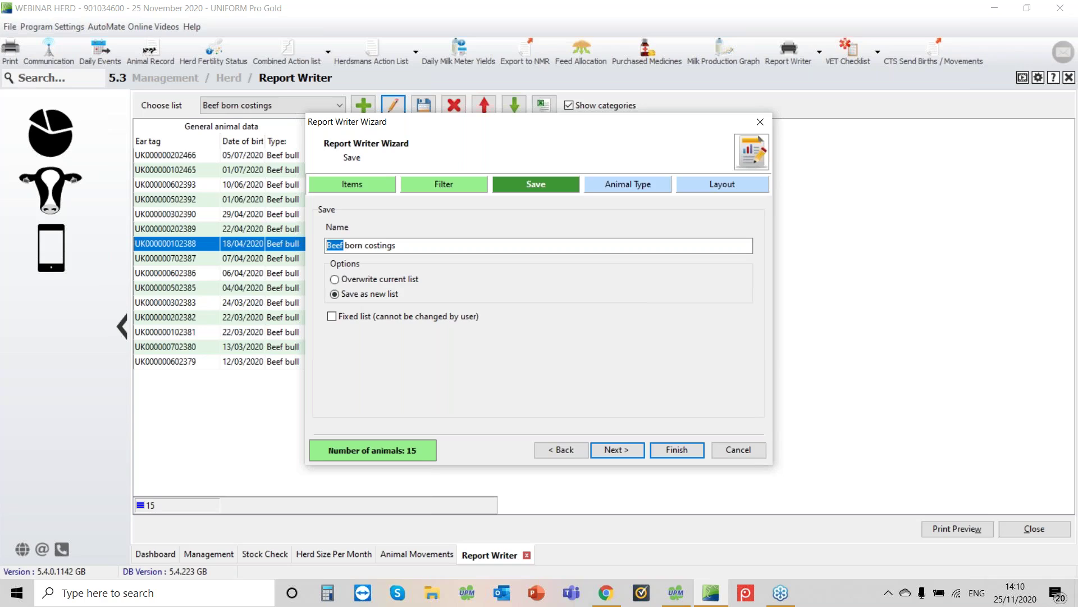
text(Dairy)
click(624, 450)
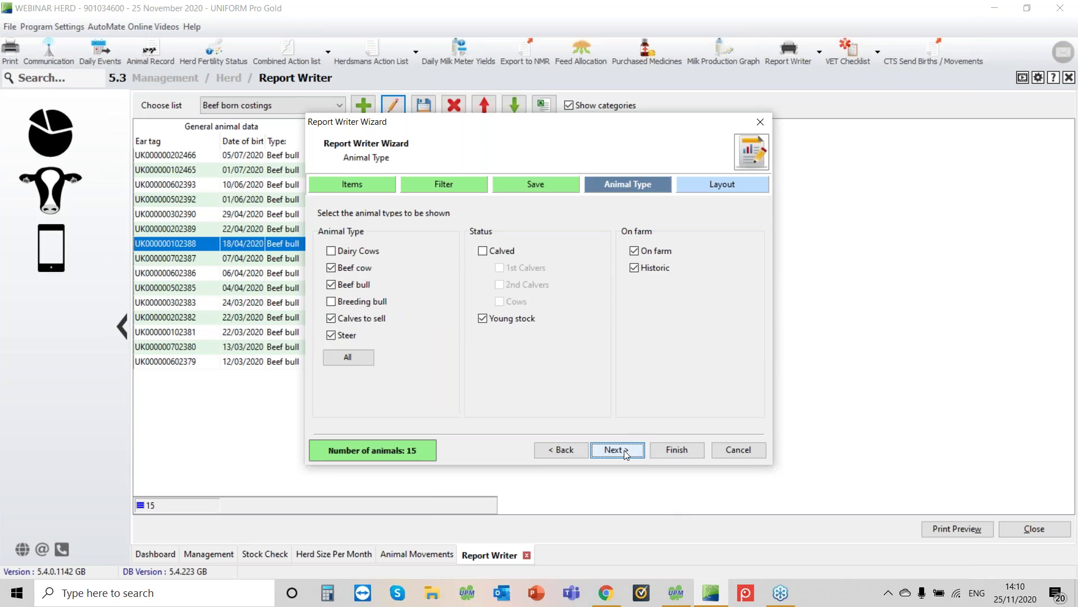
- Include only Dairy Cows as the new list's animal type, excluding Beef cow, Beef bull, Calves to sell and Steer, and finish the report
click(344, 257)
click(344, 267)
click(345, 284)
click(348, 319)
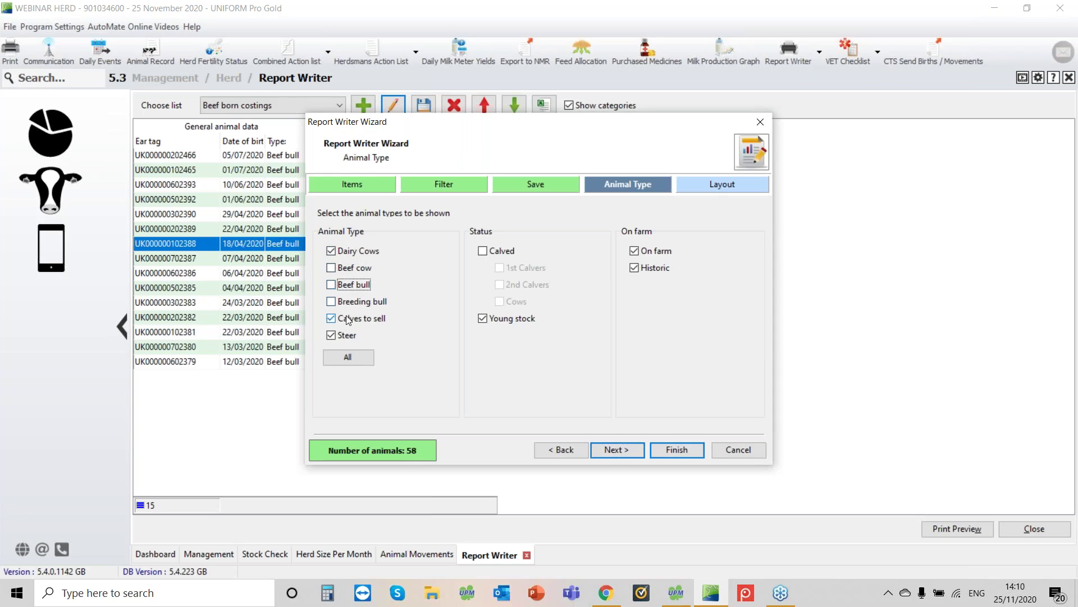
click(341, 336)
click(697, 449)
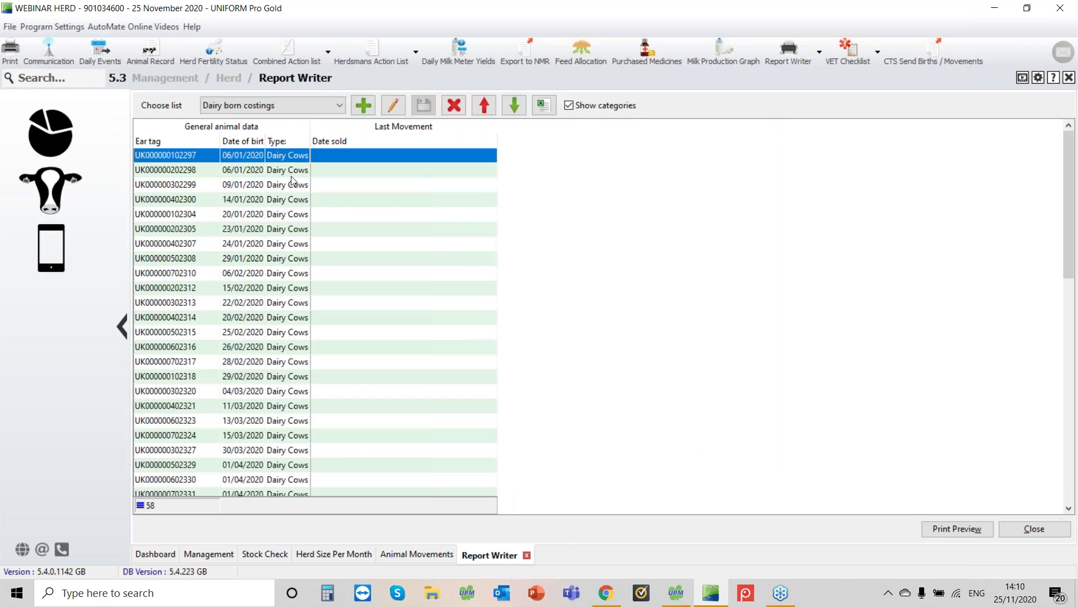
- Look through the animals listed in the Dairy born costings report
click(290, 176)
scroll(291, 186, down, 11)
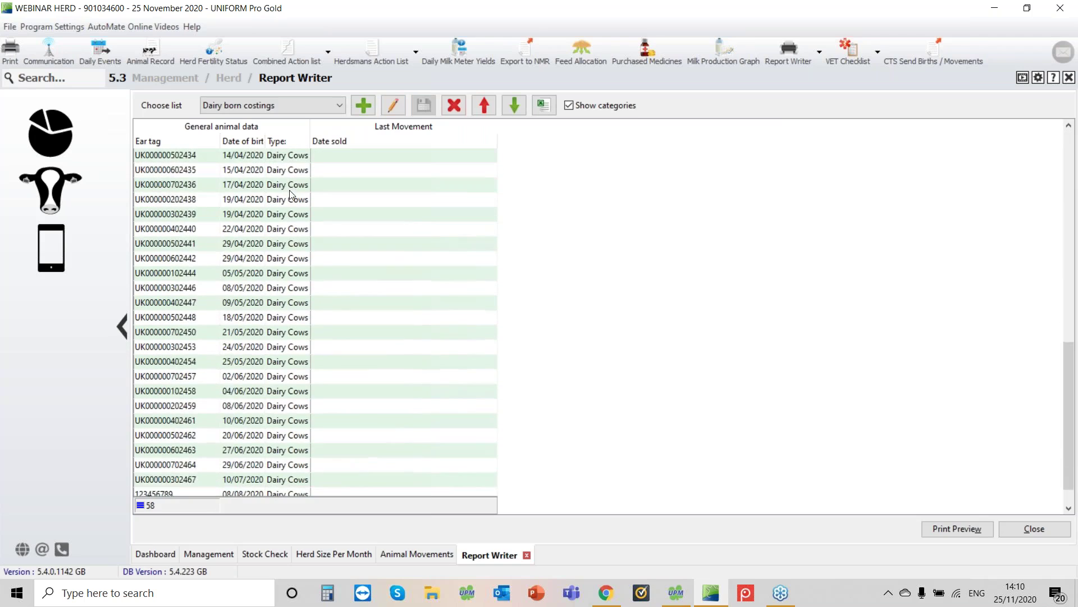
scroll(268, 355, up, 2)
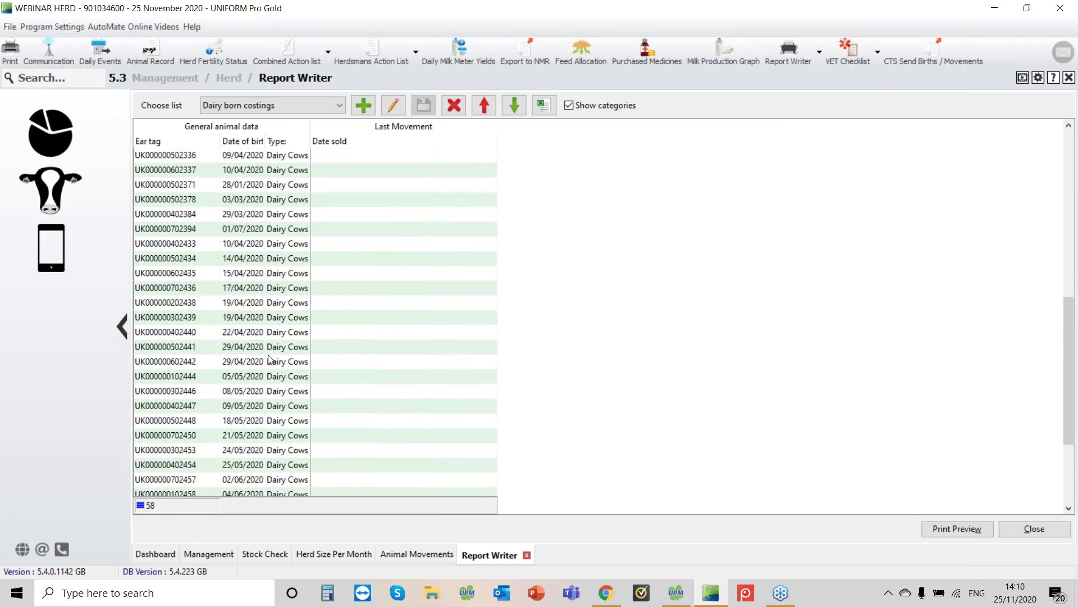
scroll(268, 359, up, 3)
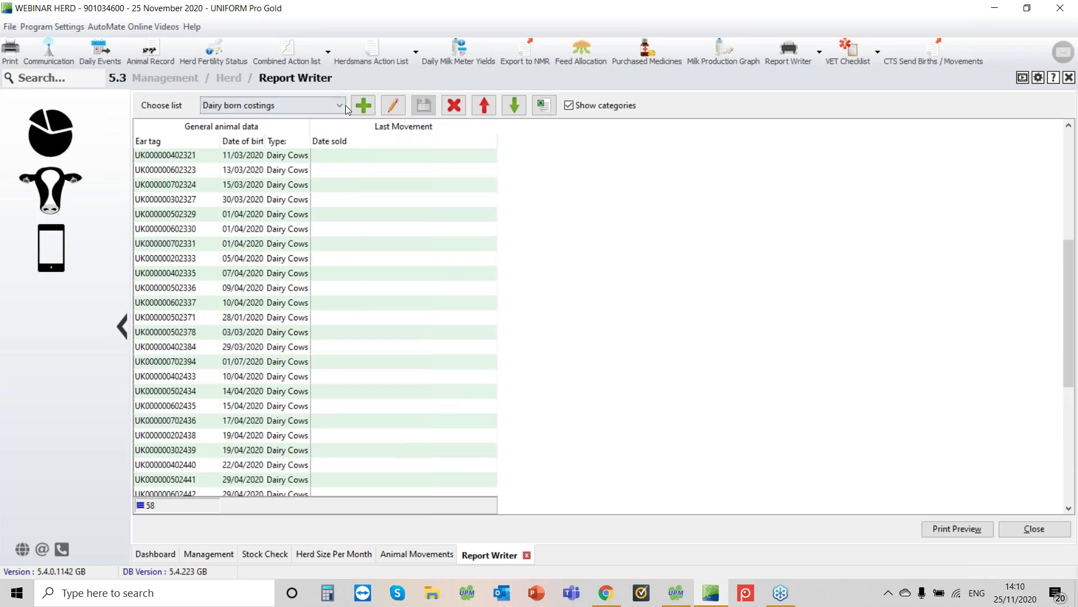
- Check the saved report lists and open Dairy born costings from the Report Writer shortcut
click(345, 108)
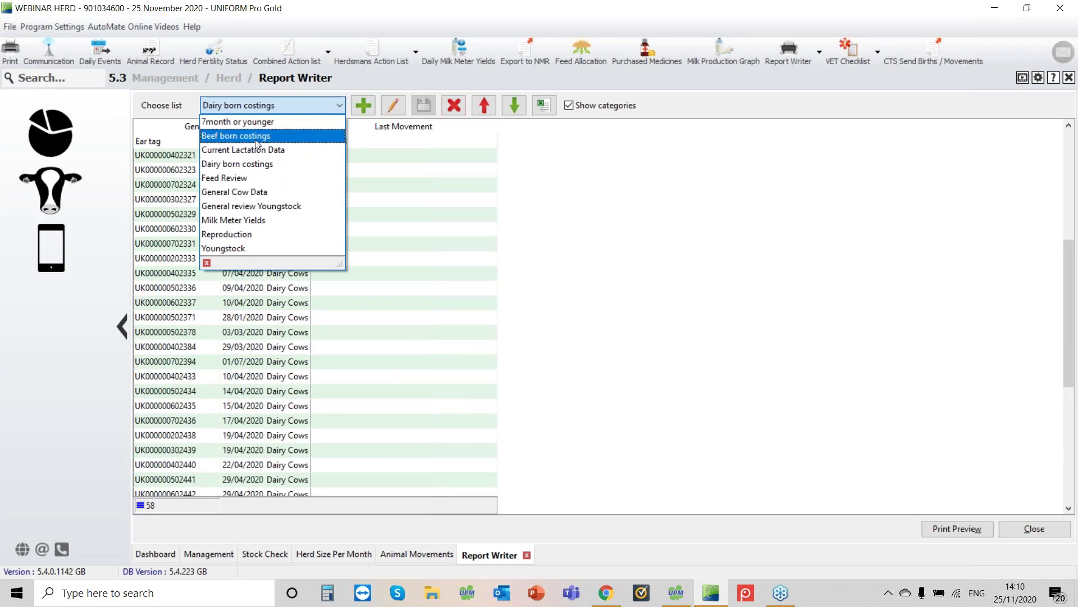
click(821, 53)
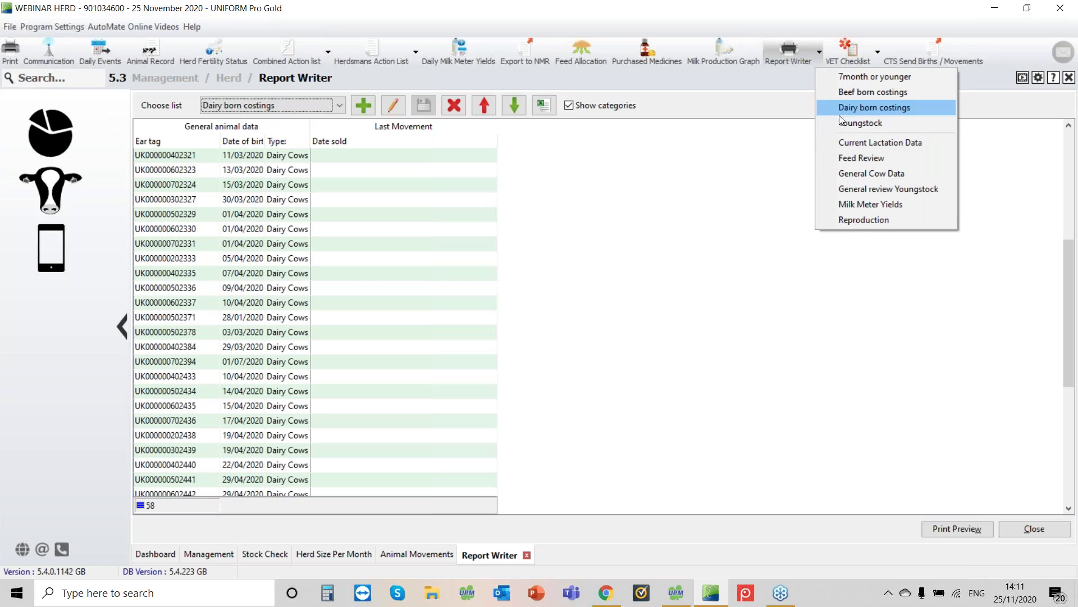
click(870, 108)
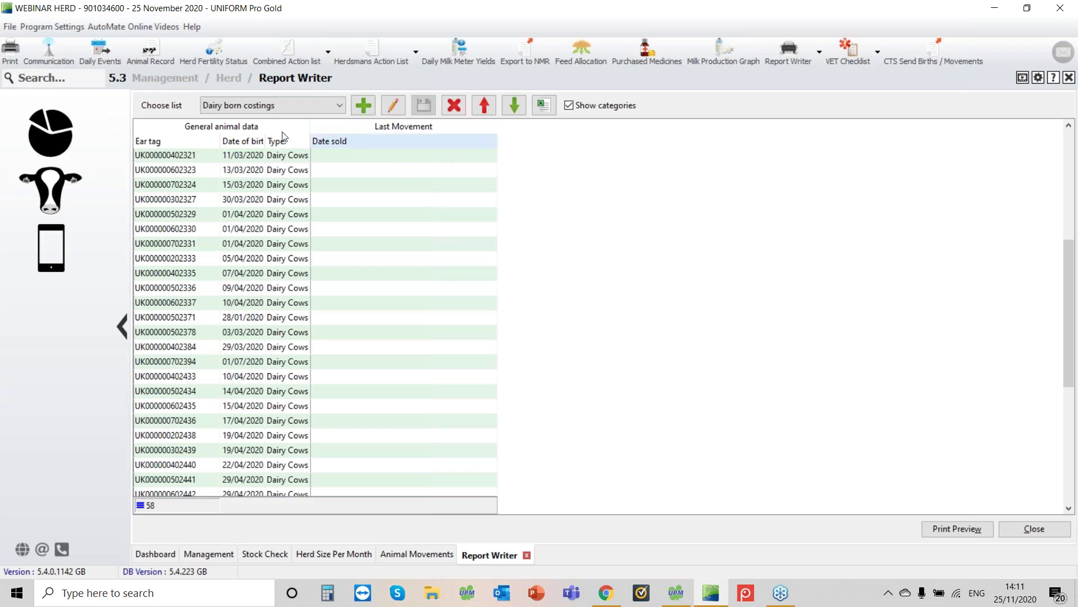
- Review the Dairy born costings report's date of birth filter in the wizard and leave it without changes
click(397, 107)
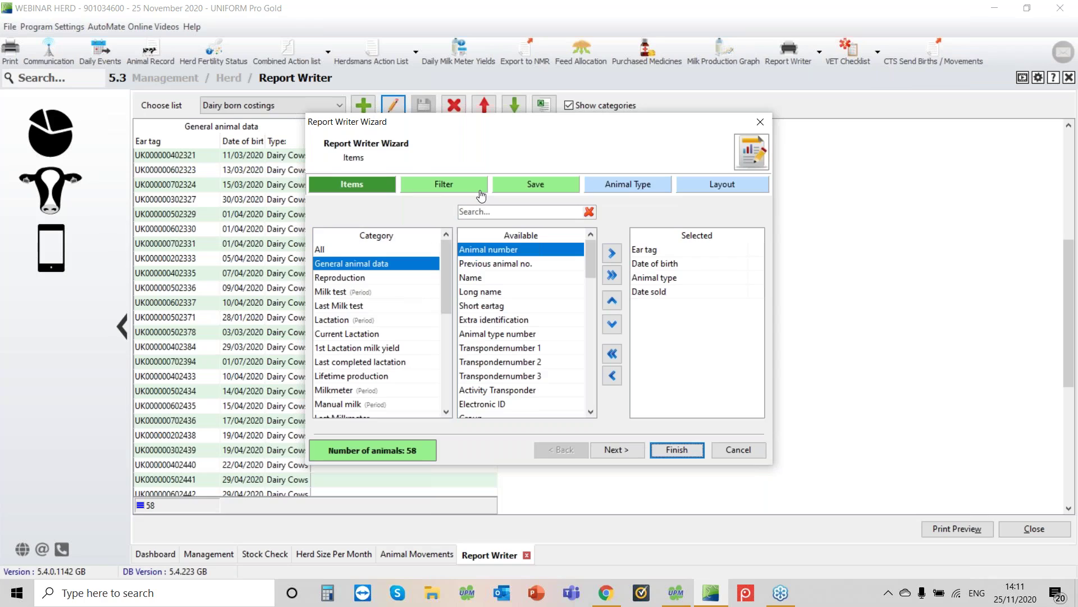
click(480, 193)
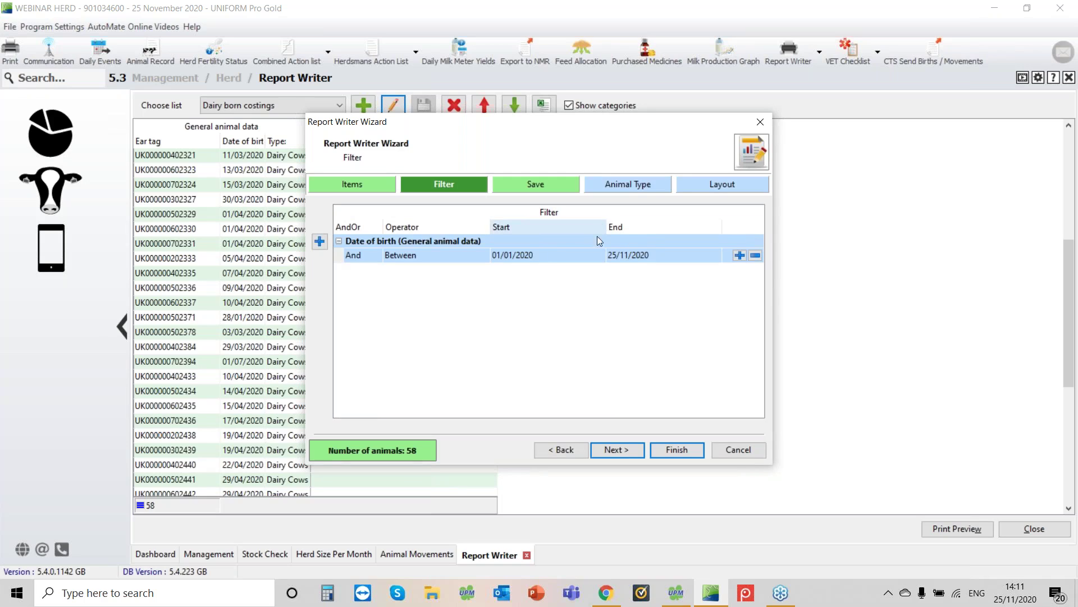
click(749, 452)
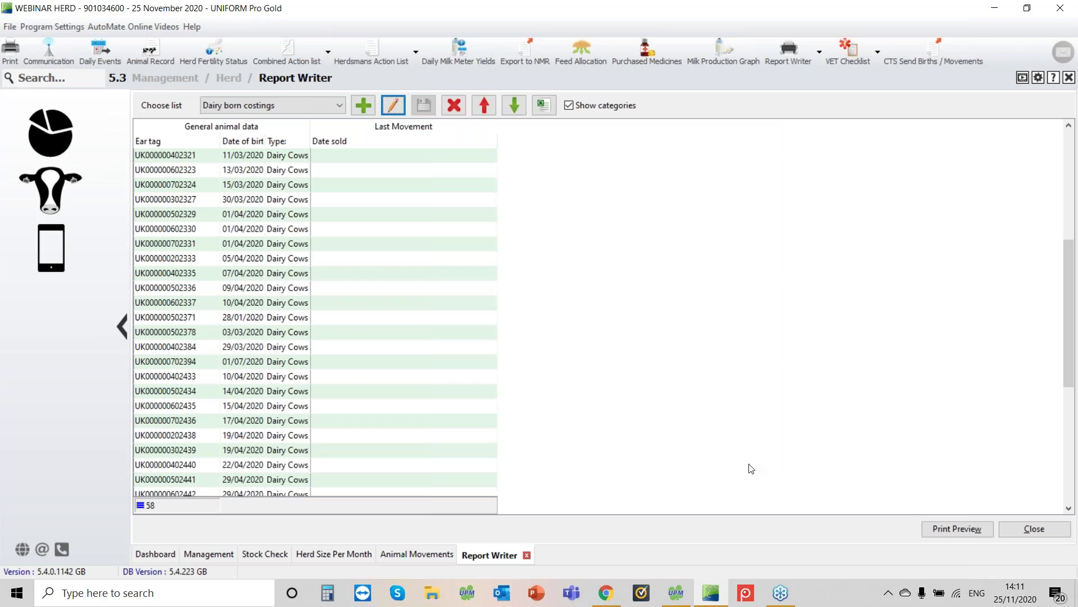
click(1064, 51)
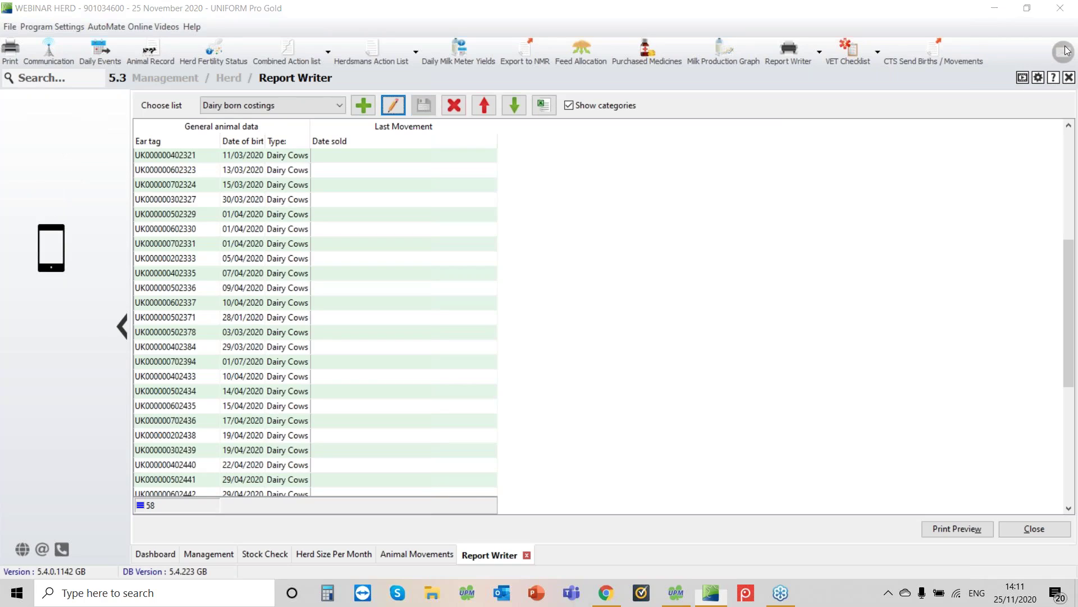